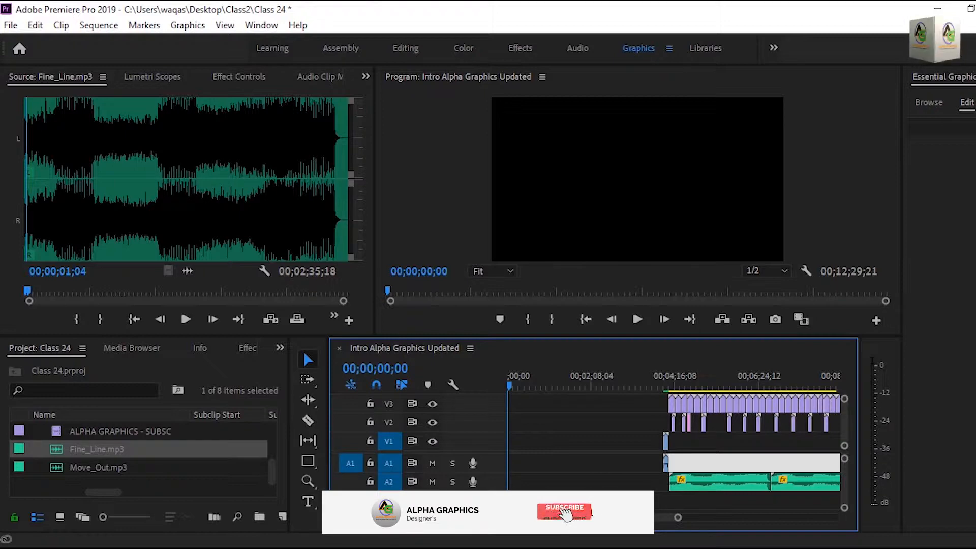
click(194, 481)
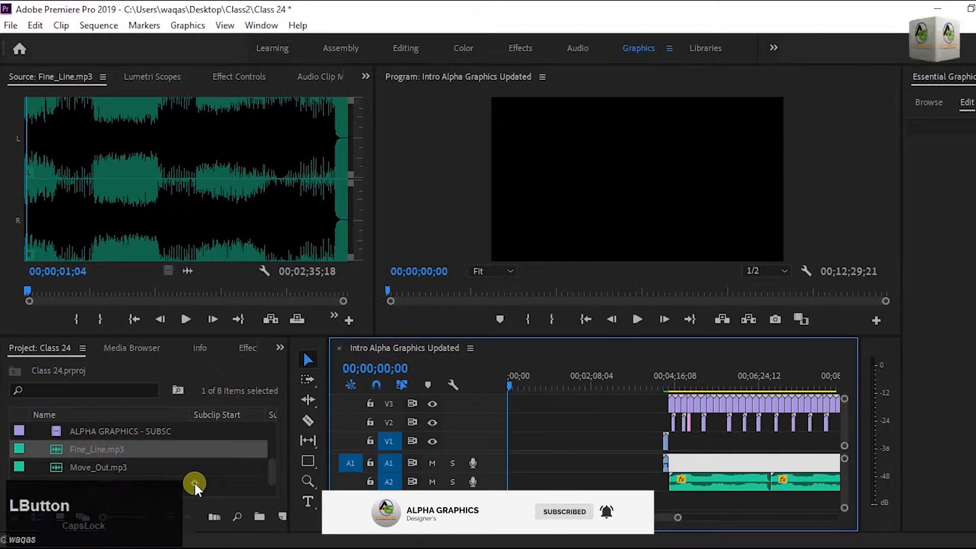
double_click(195, 481)
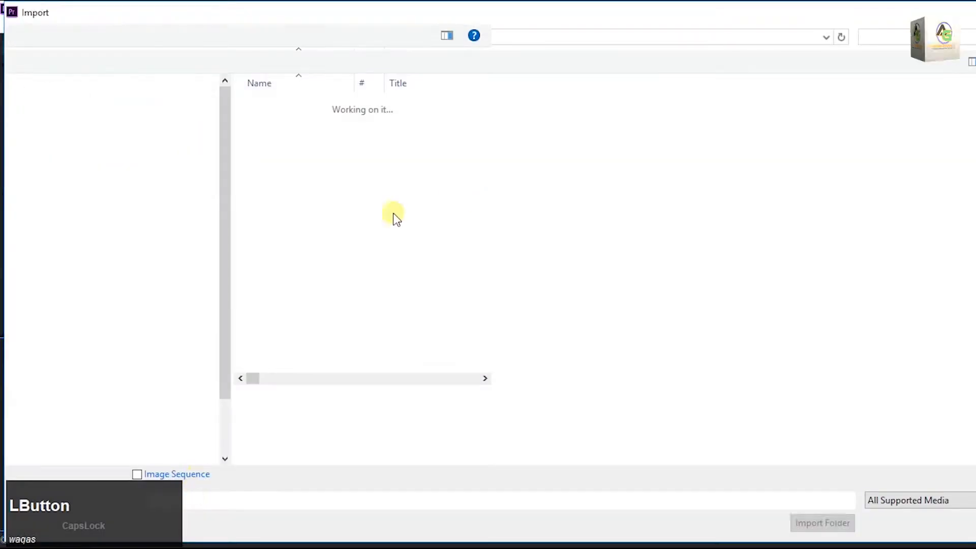
click(962, 522)
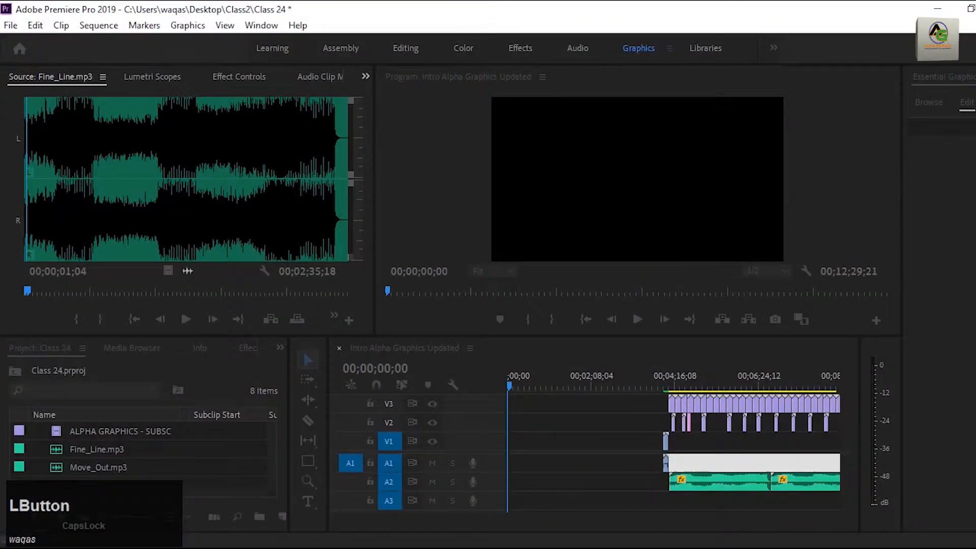
Import the Pexels Videos 2127849 file from the Downloads Video folder in File Explorer into the project
mouse_move(327, 546)
click(368, 519)
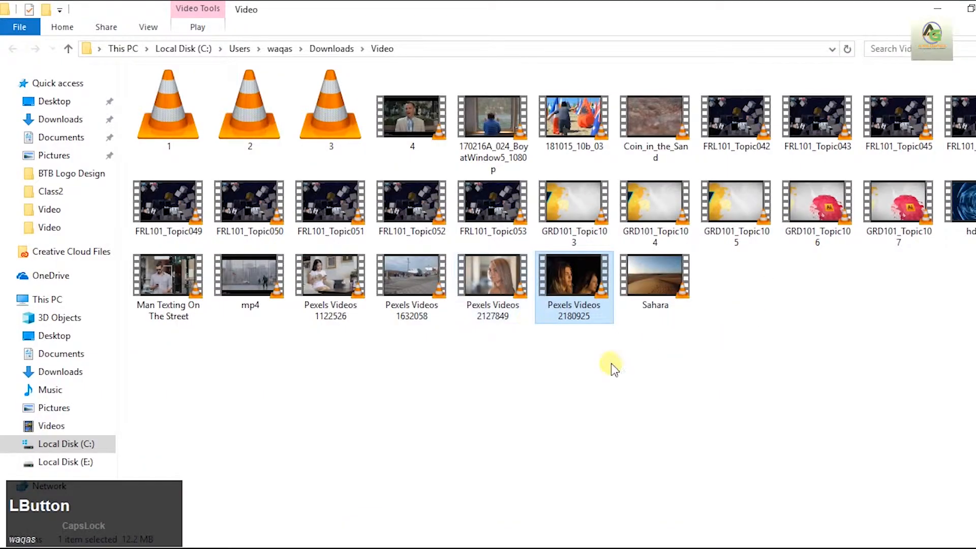
drag(485, 280, 212, 486)
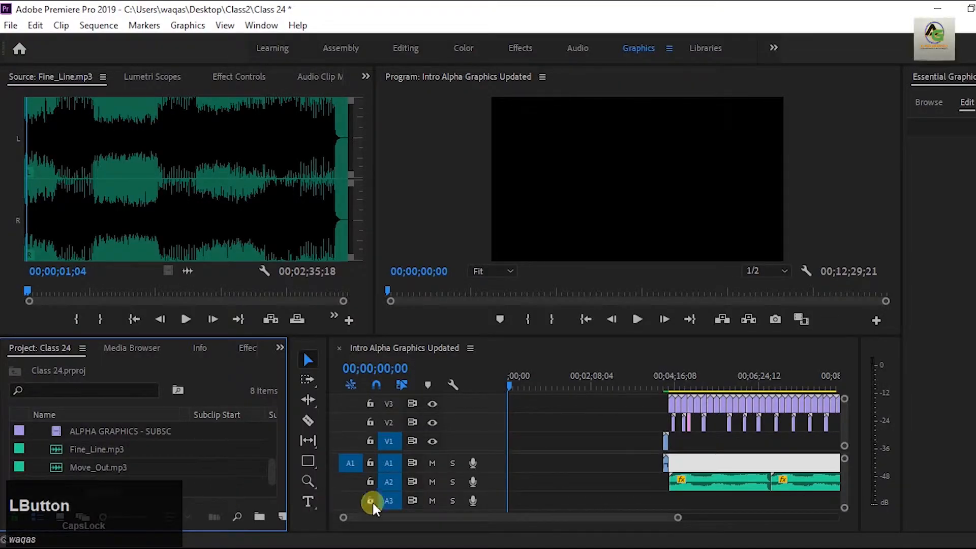
click(394, 546)
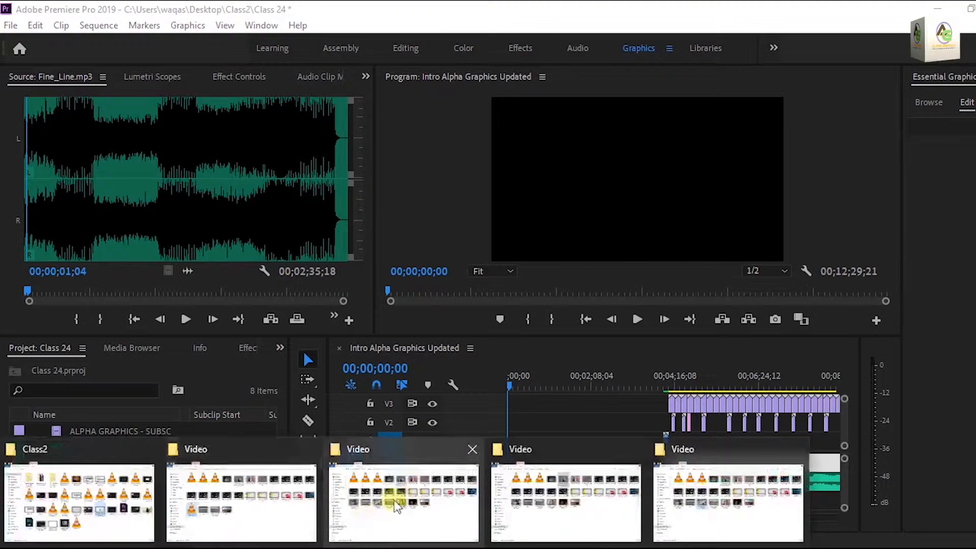
click(435, 505)
drag(501, 259, 193, 453)
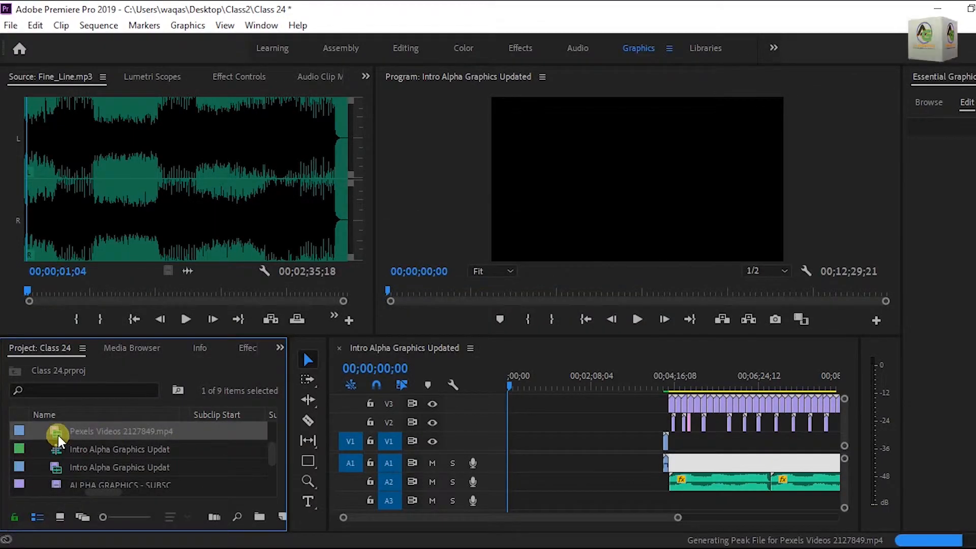
Preview Pexels Videos 2127849.mp4 as a source clip and place it at the start of the sequence on V1 and A1
double_click(55, 430)
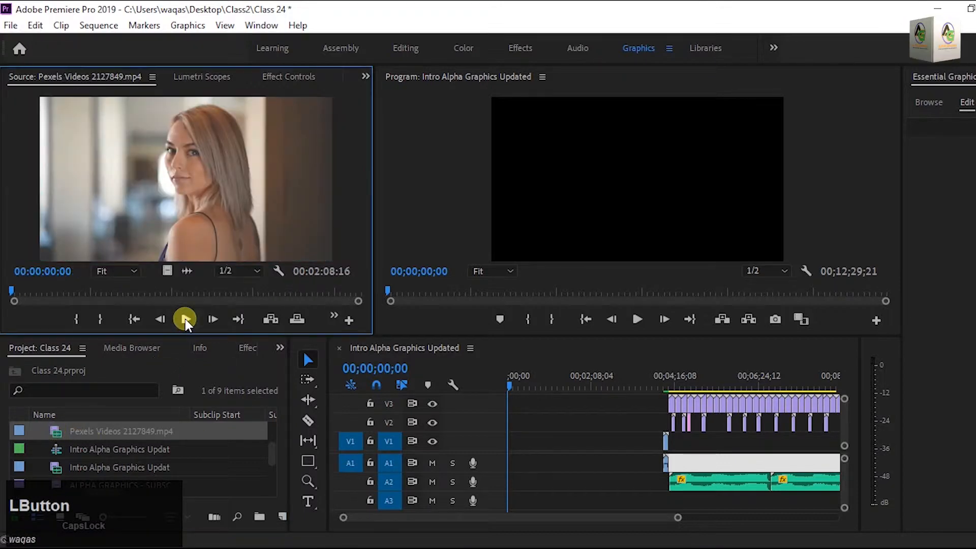
click(185, 319)
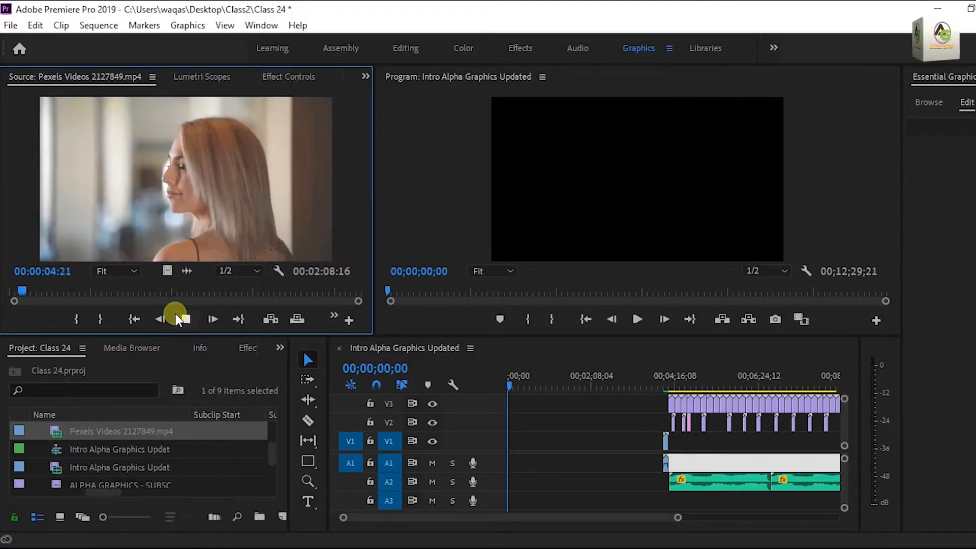
click(206, 278)
drag(204, 284, 477, 443)
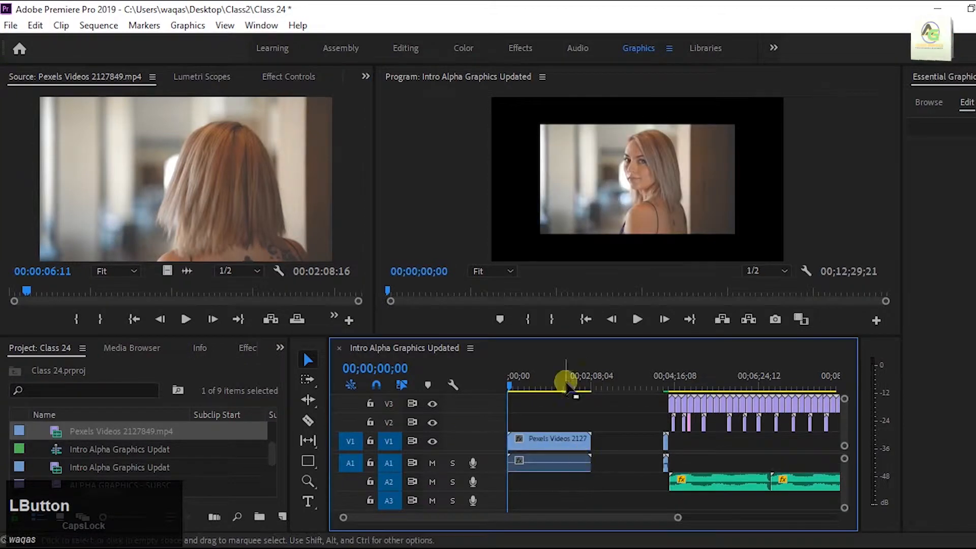
Fit the new clip on V1 to the sequence's frame size and deselect it
click(570, 447)
right_click(572, 447)
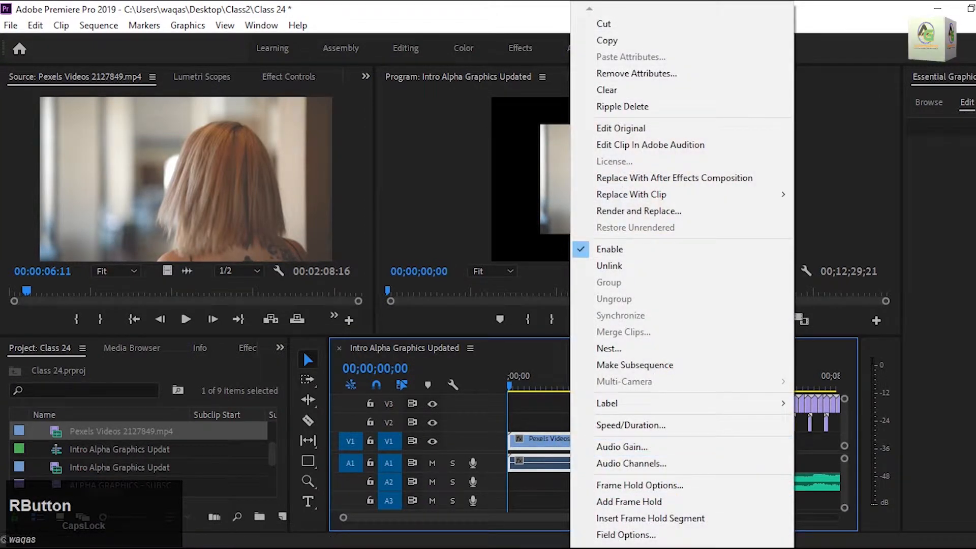
click(681, 546)
click(681, 546)
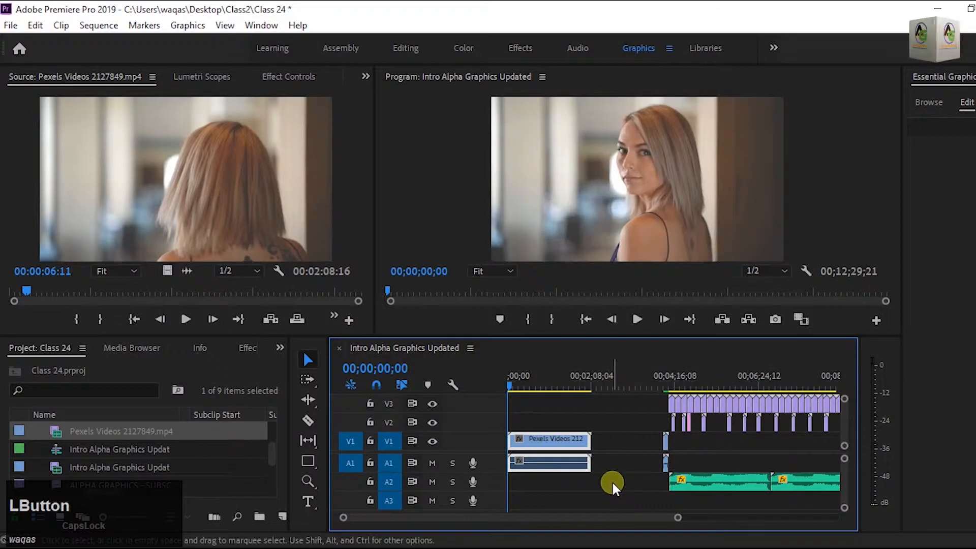
click(609, 482)
click(596, 496)
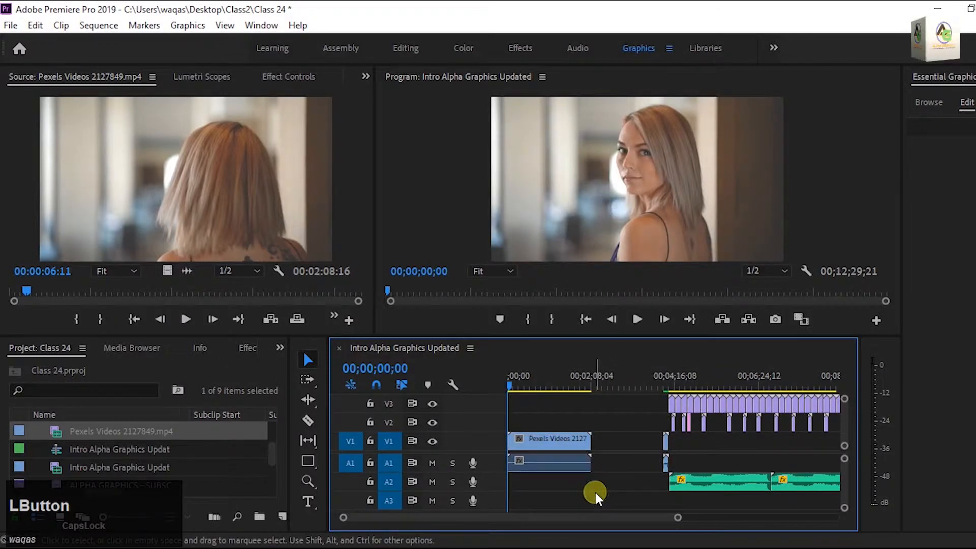
Play the sequence from its start to review the clip and return the playhead to 00;00;00;00
key(space)
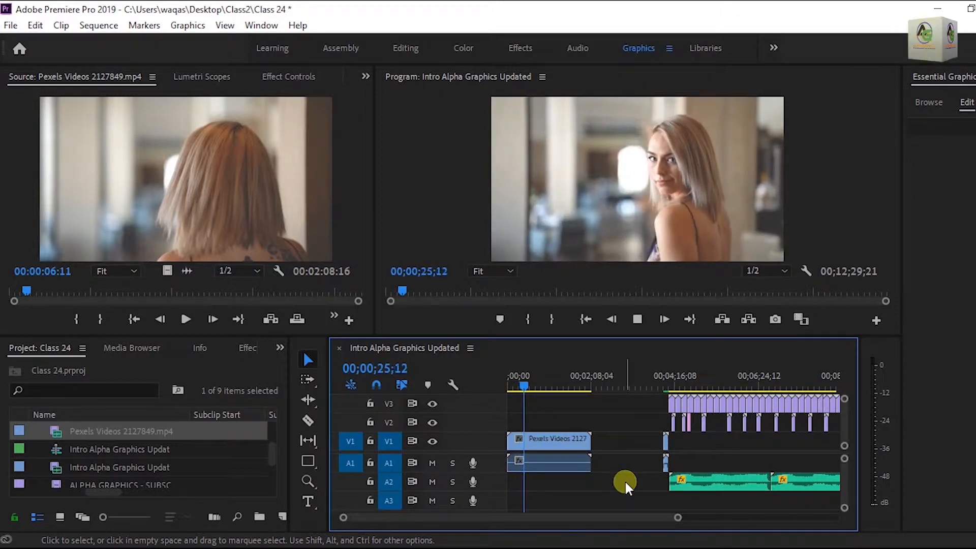
key(space)
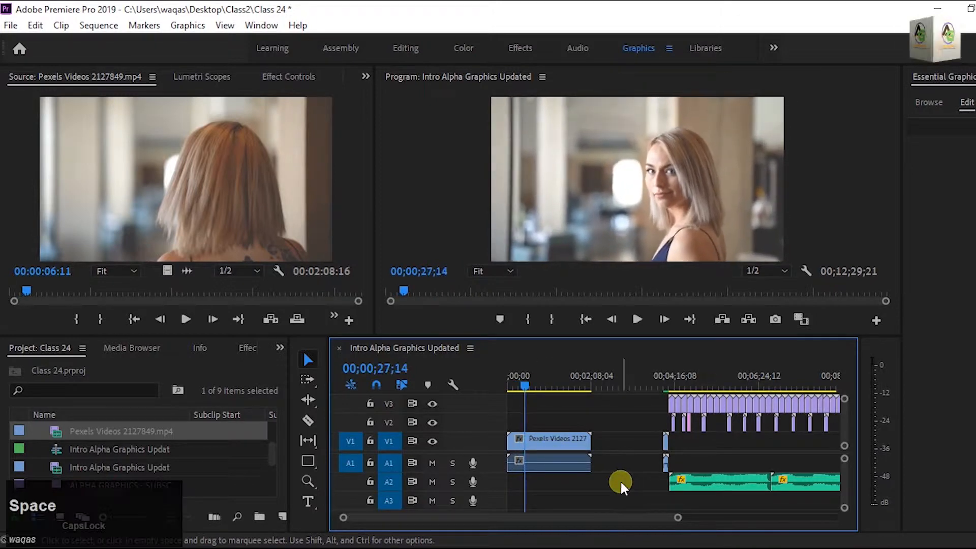
click(521, 387)
drag(521, 387, 504, 388)
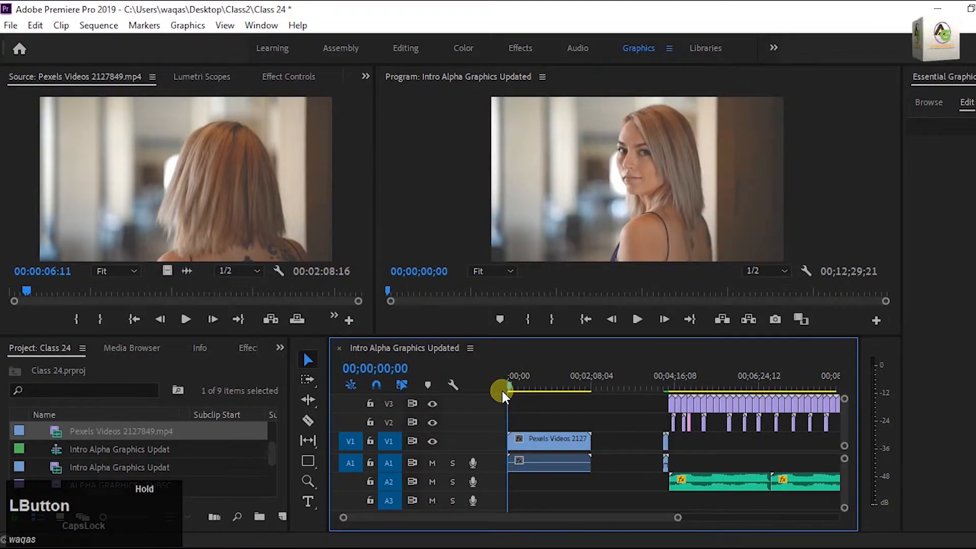
Search the effects library for "gaussi" to find the Gaussian Blur video effect
click(280, 347)
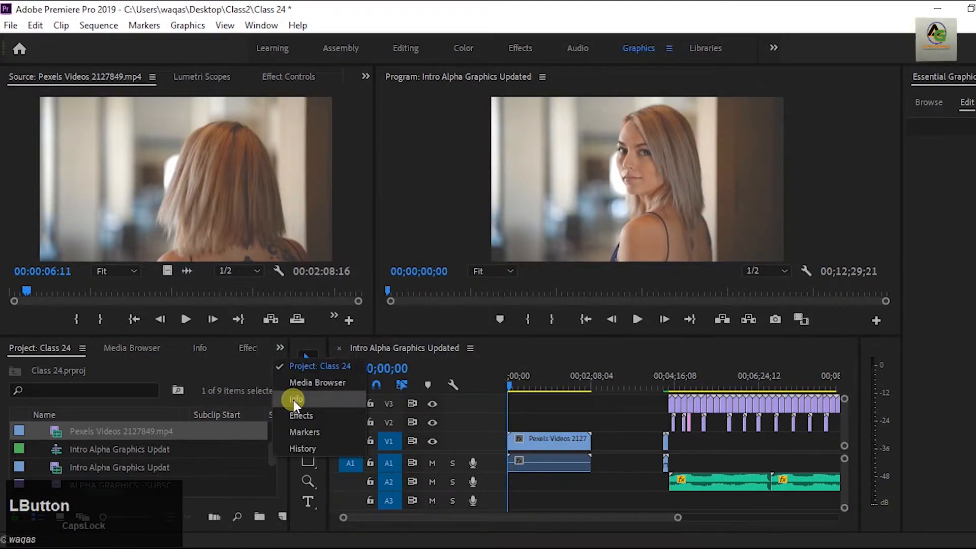
click(322, 419)
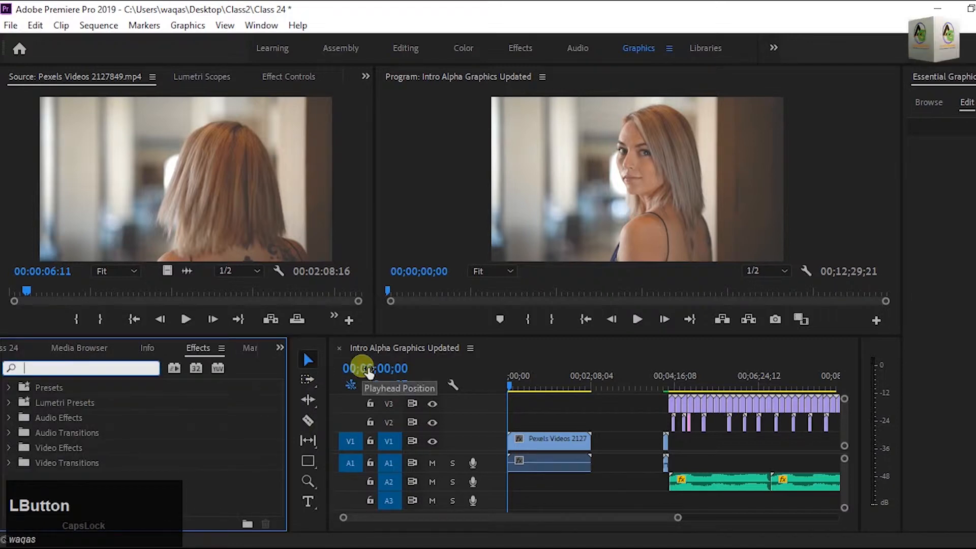
text(gass)
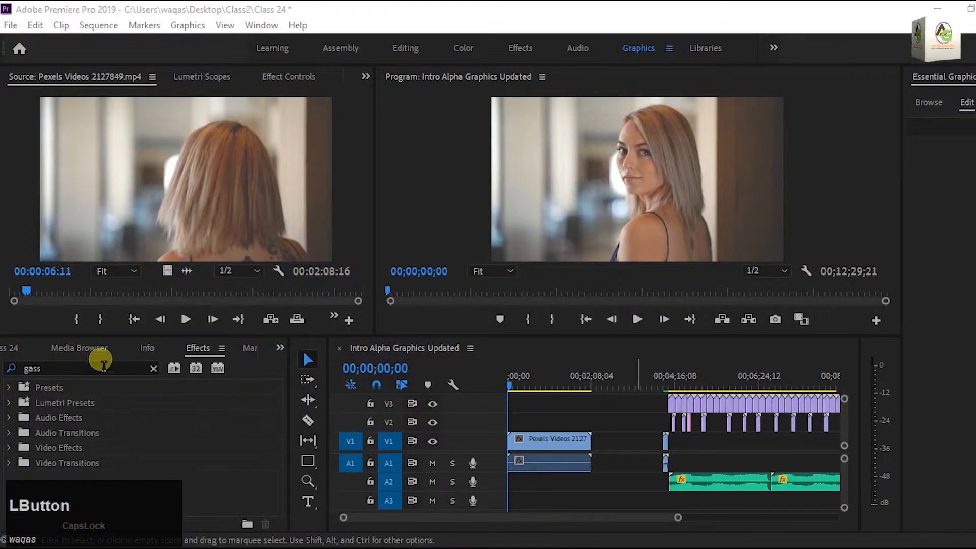
key(BackSpace)
key(BackSpace)
text(ussi)
scroll(145, 477, down, 2)
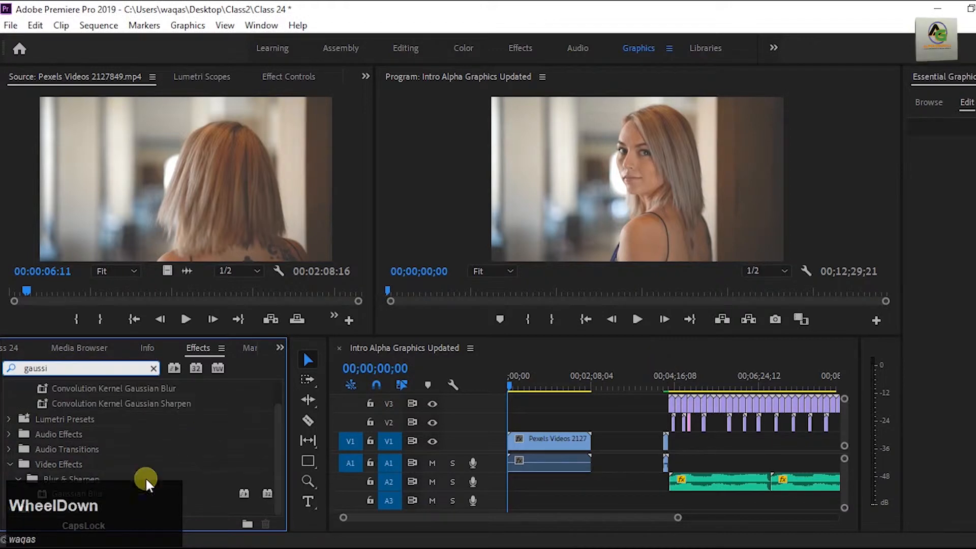
Apply the Gaussian Blur effect twice to the Pexels clip on V1
click(68, 494)
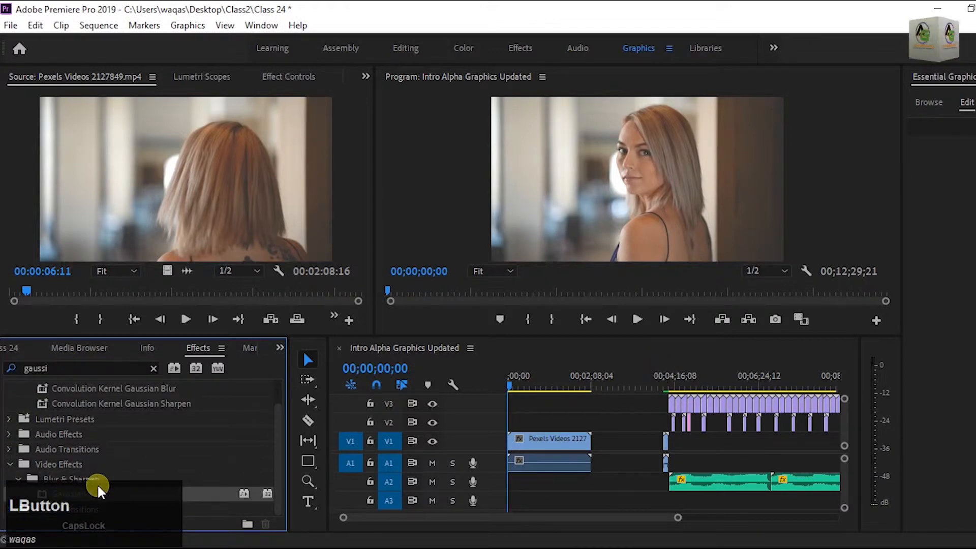
drag(80, 490, 548, 440)
drag(72, 495, 553, 437)
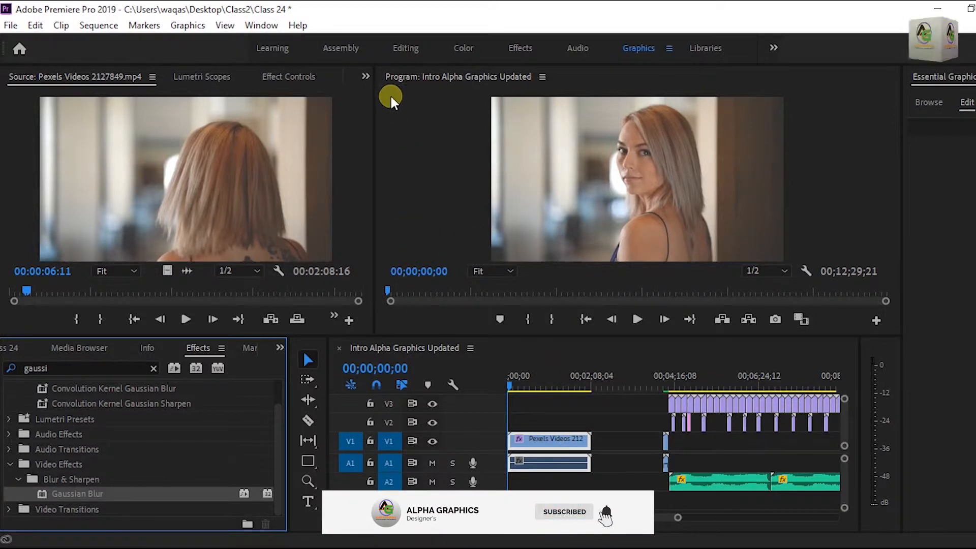
Set the first Gaussian Blur's Blurriness to 70 and the second one's Blur Dimensions to Vertical
click(365, 76)
click(395, 126)
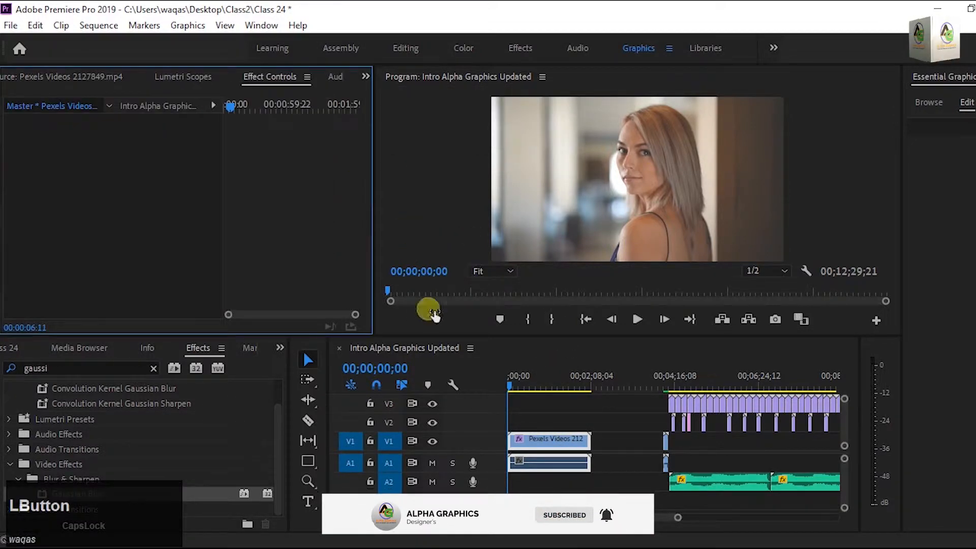
click(542, 440)
scroll(144, 237, down, 6)
scroll(147, 239, down, 2)
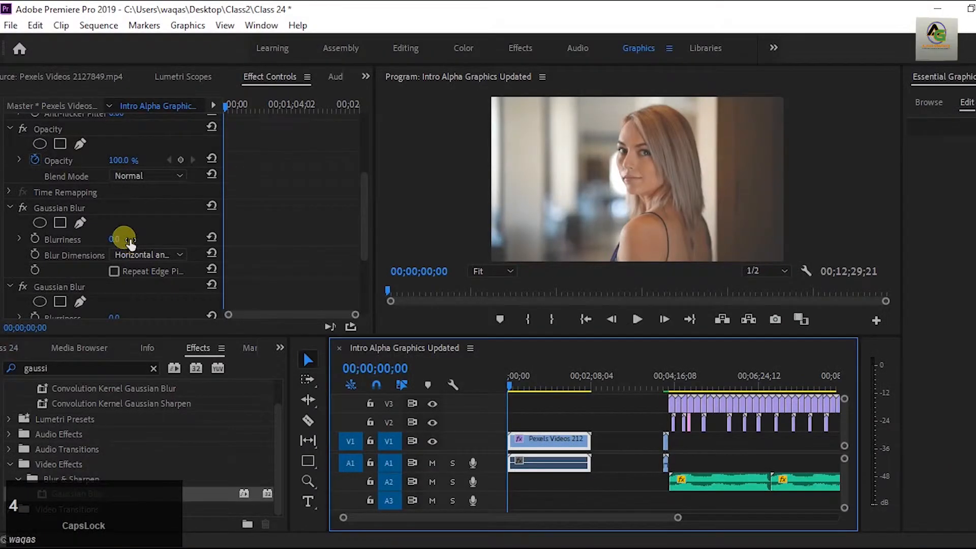
drag(264, 246, 353, 257)
drag(175, 252, 181, 253)
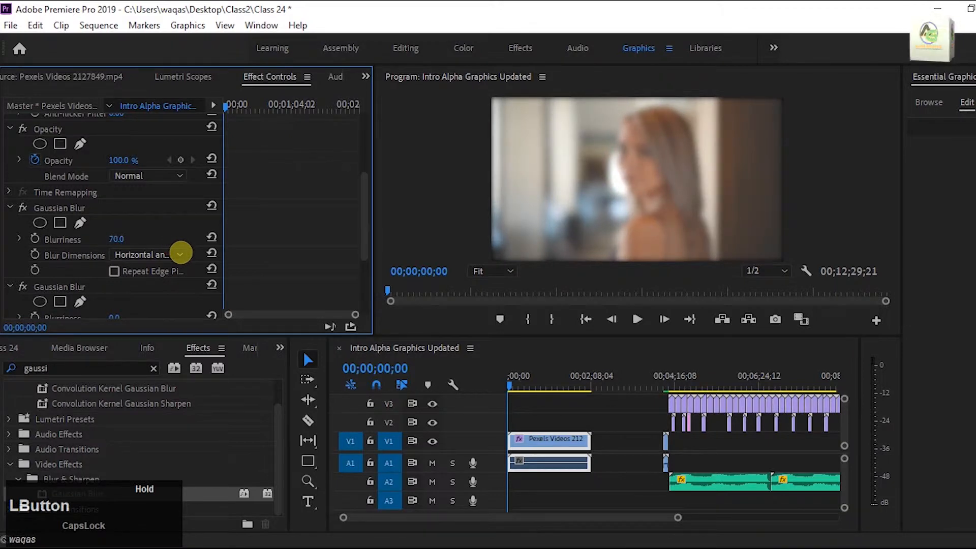
scroll(166, 229, down, 3)
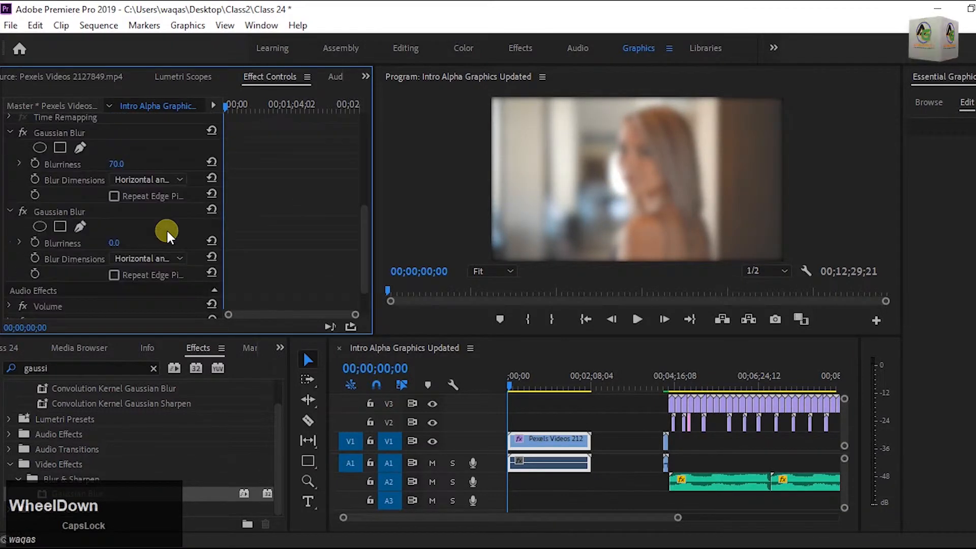
scroll(160, 258, down, 2)
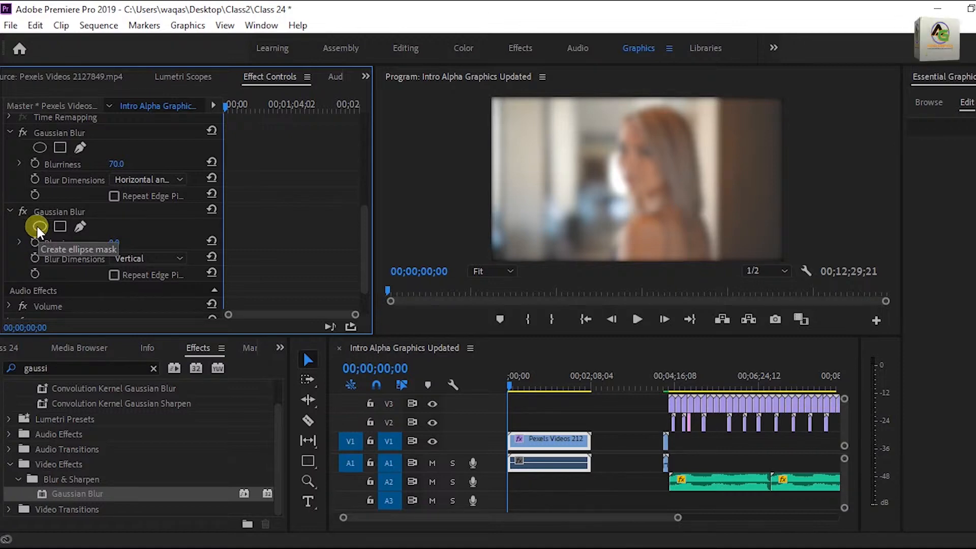
Apply a single Gaussian Blur effect to the unblurred Pexels clip on V1 and show its settings
click(616, 451)
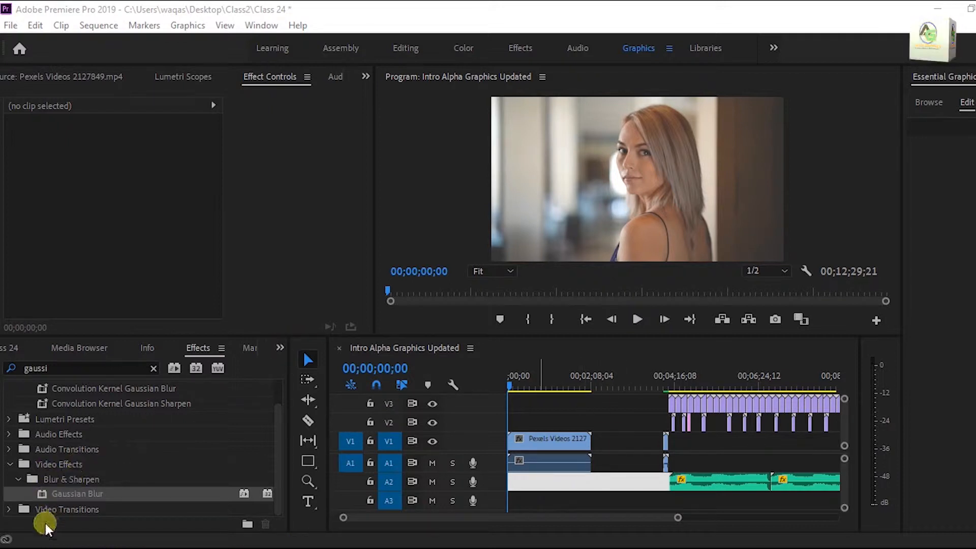
drag(50, 495, 533, 449)
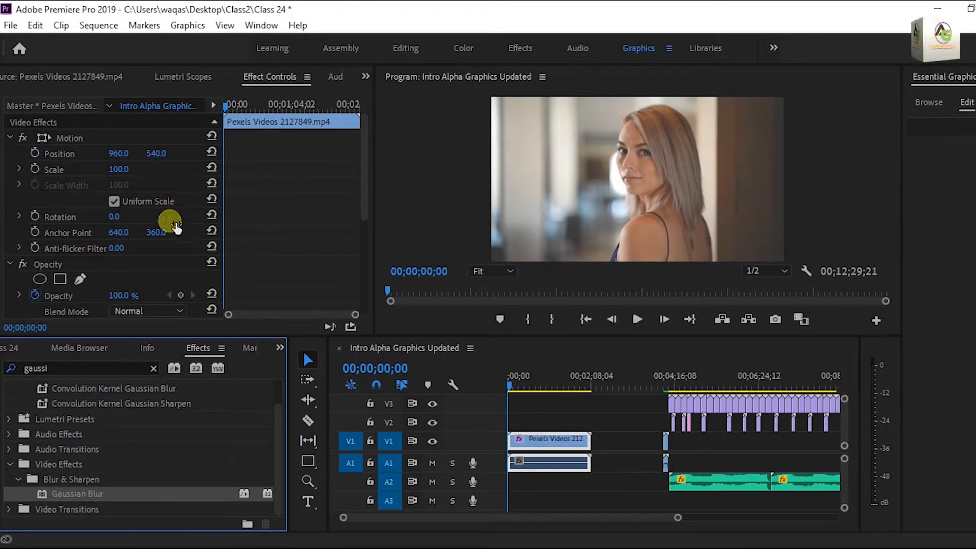
scroll(174, 241, down, 3)
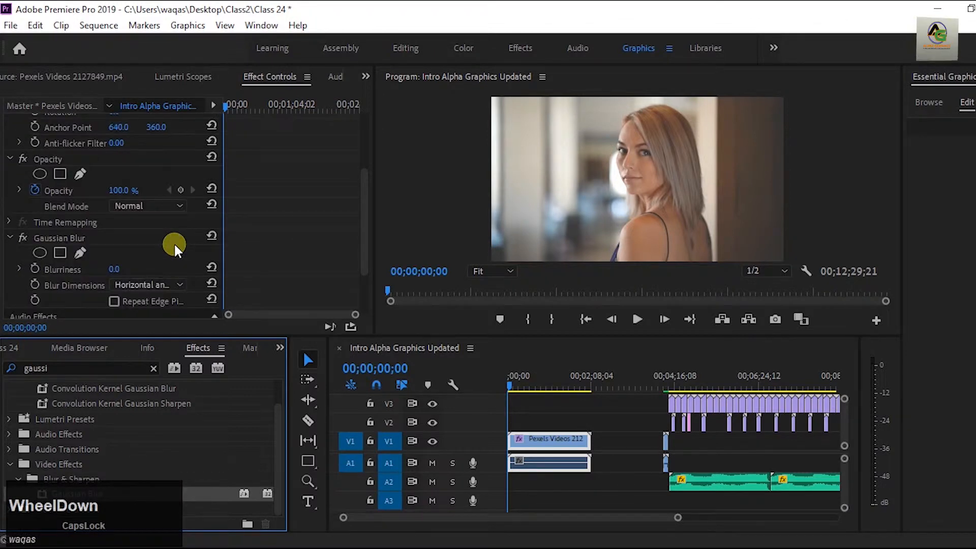
scroll(174, 243, down, 1)
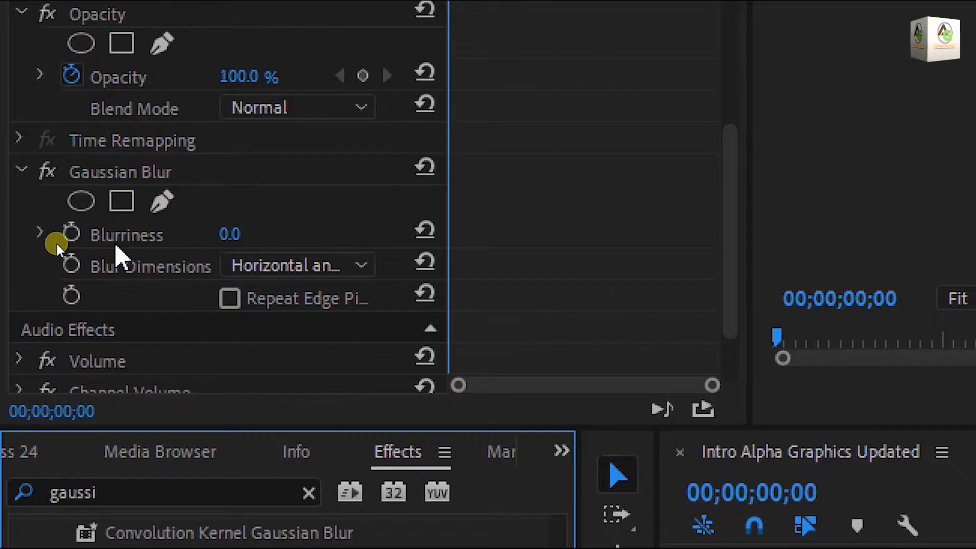
Set the Gaussian Blur's Blurriness to 50 and raise it to 60
click(226, 233)
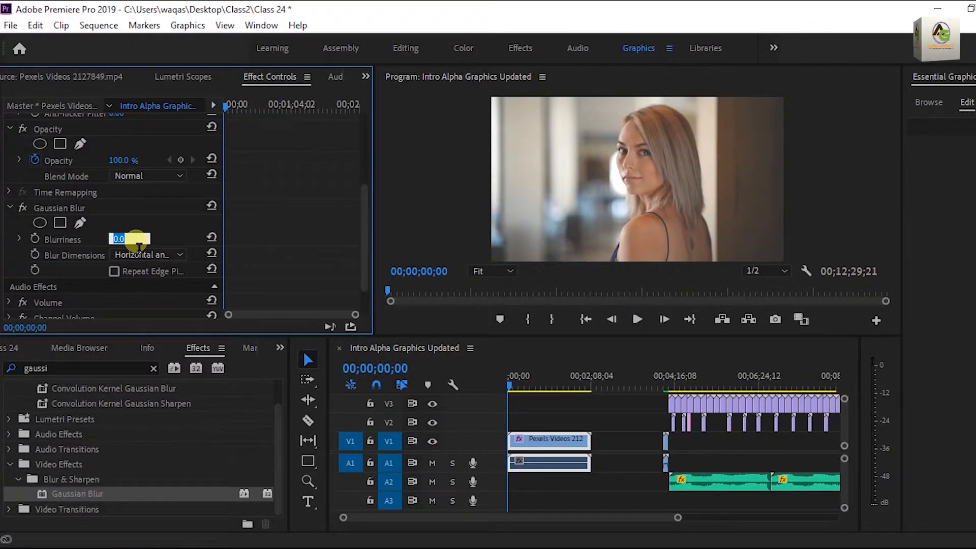
text(50)
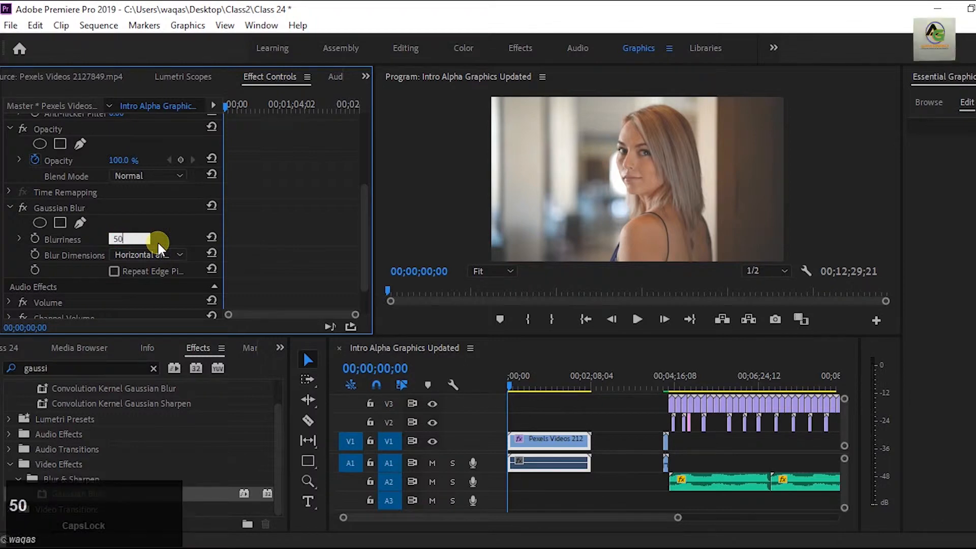
key(Return)
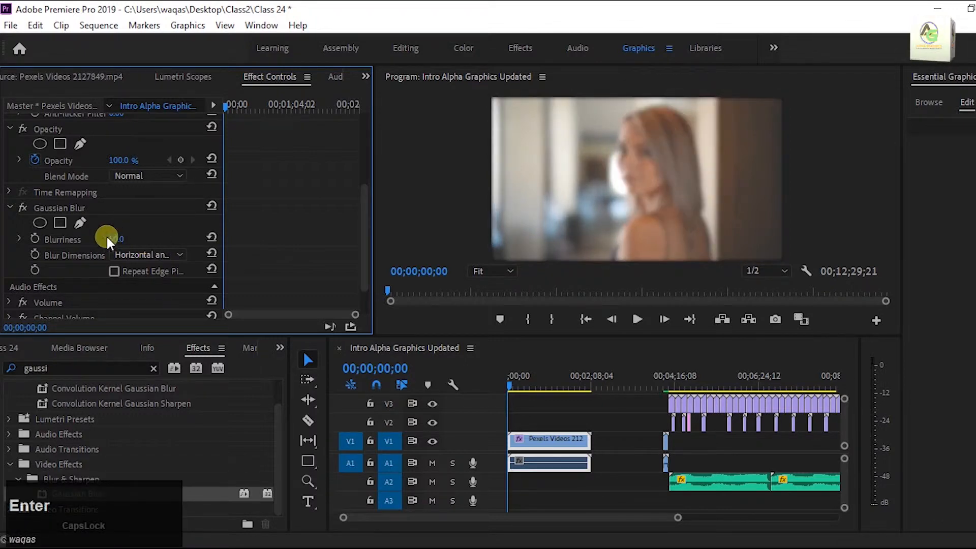
drag(118, 241, 128, 242)
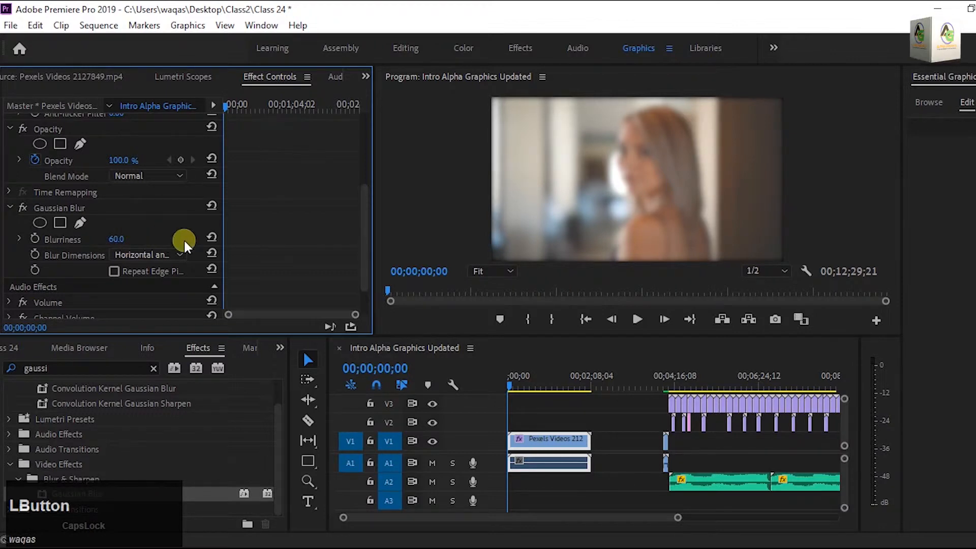
Add an ellipse mask to the Gaussian Blur and move it up over the woman's face
scroll(279, 241, down, 1)
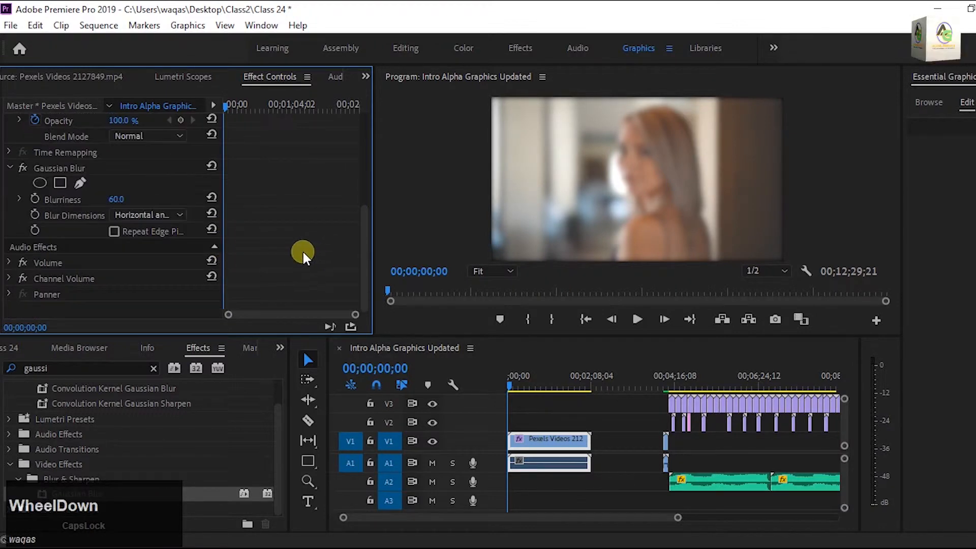
click(39, 183)
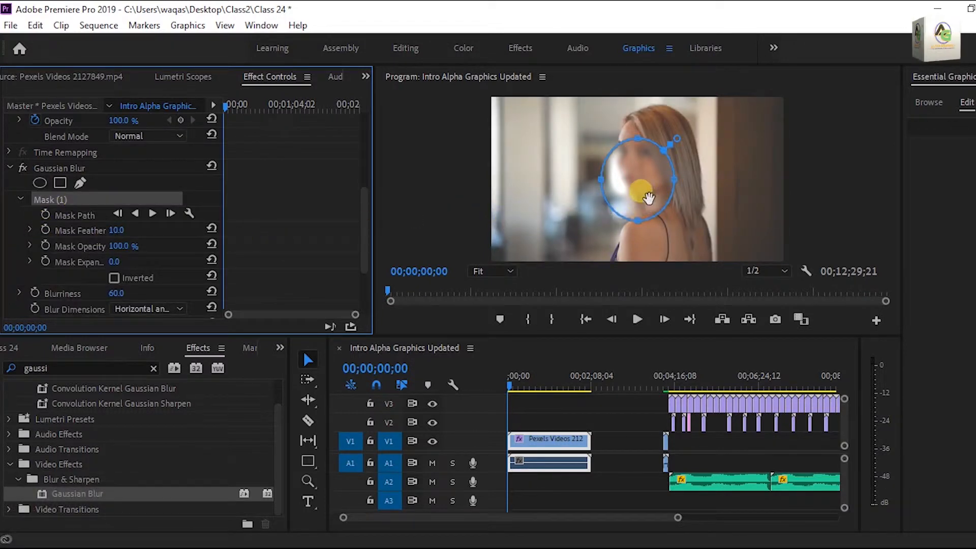
key(ctrl+4)
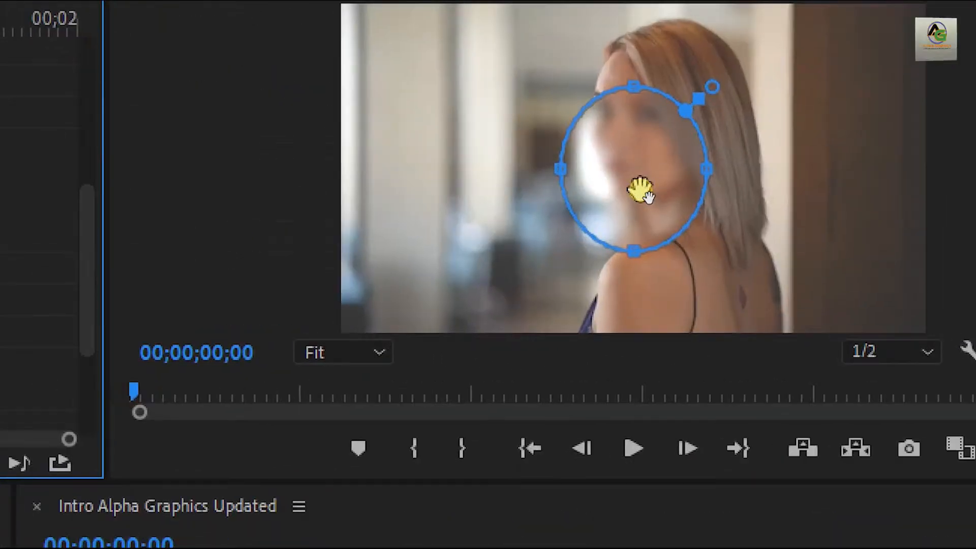
drag(621, 184, 620, 145)
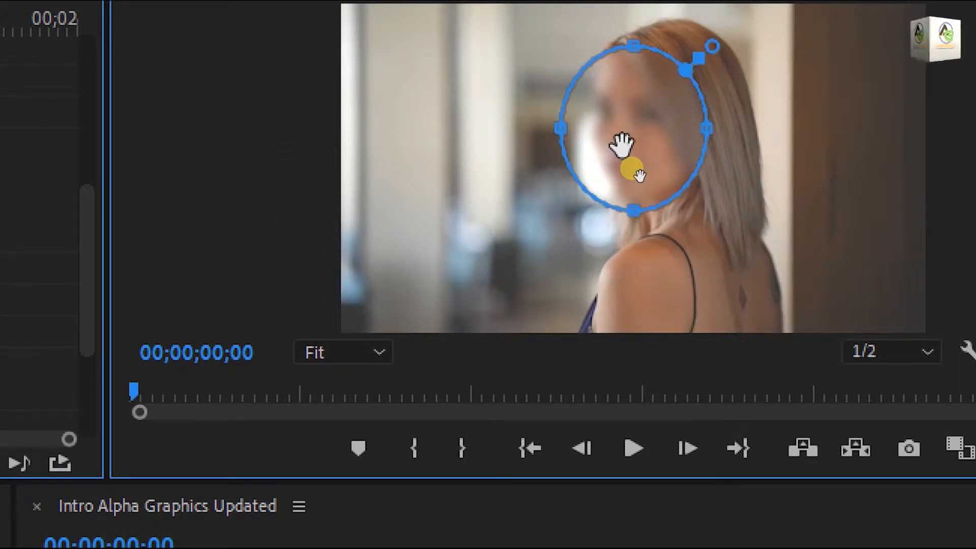
key(ctrl+4)
click(600, 507)
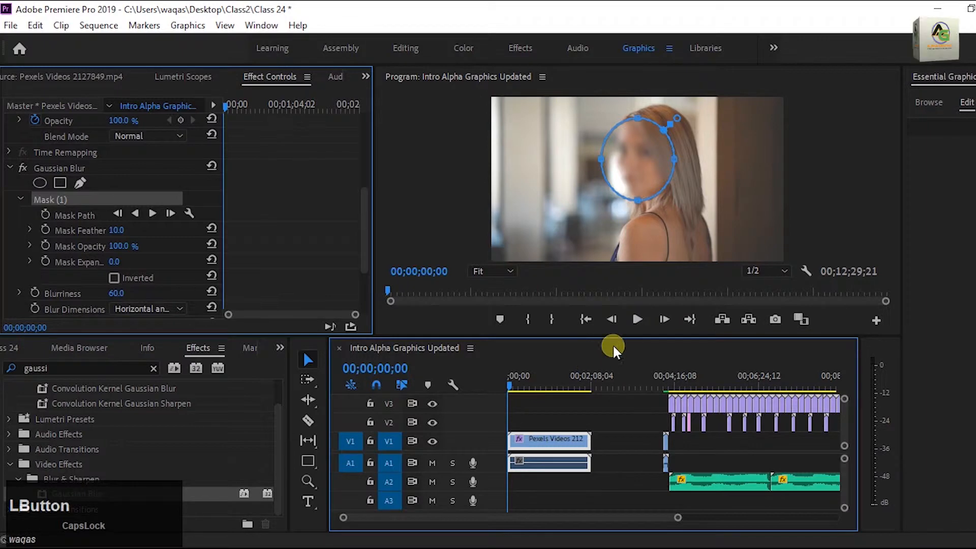
Play back the clip to check the blur mask against the moving woman, and return the playhead to the start
click(639, 319)
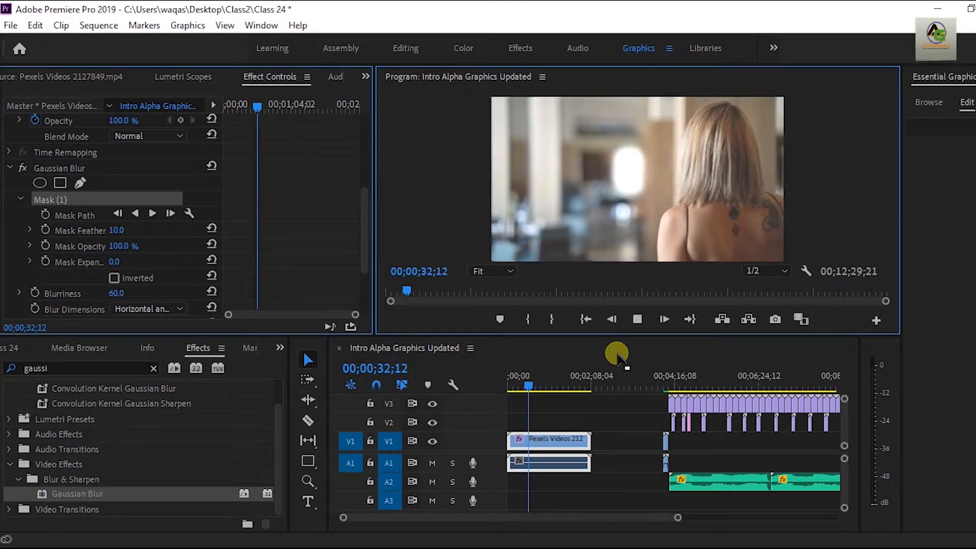
key(space)
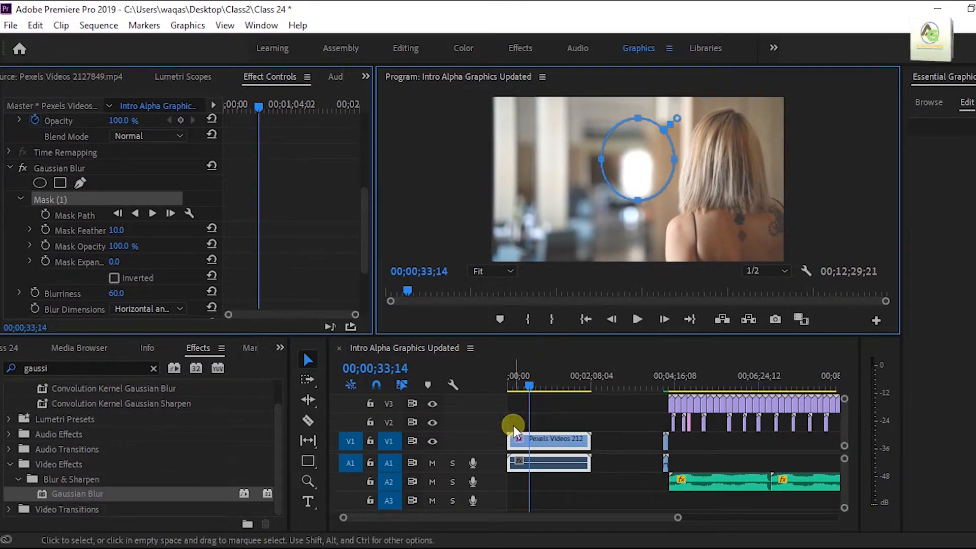
drag(531, 384, 506, 386)
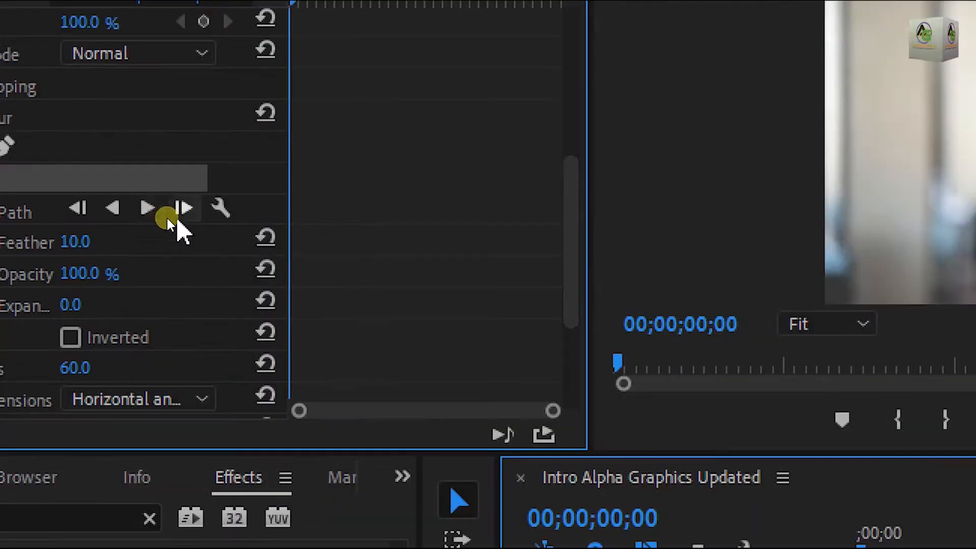
Track the Gaussian Blur's Mask (1) forward through the whole clip
key(4)
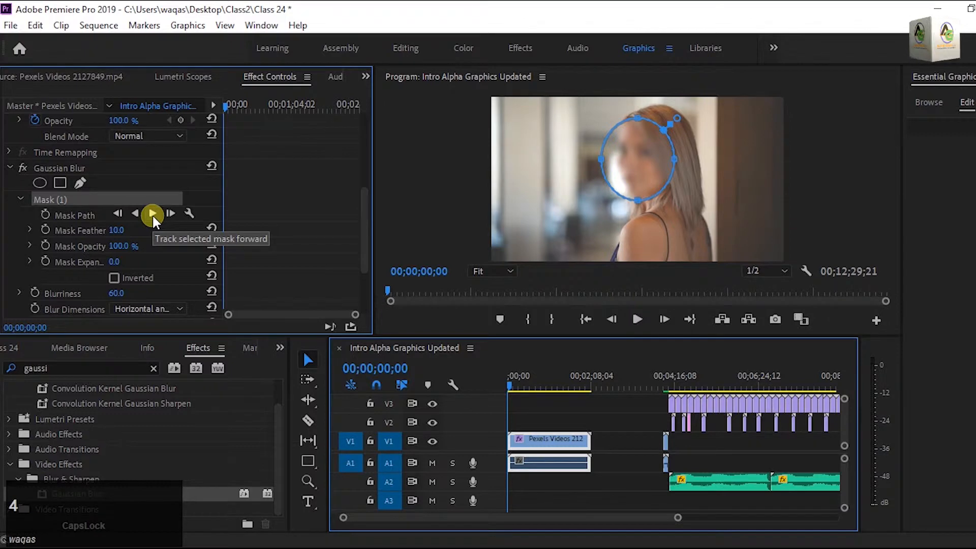
click(152, 214)
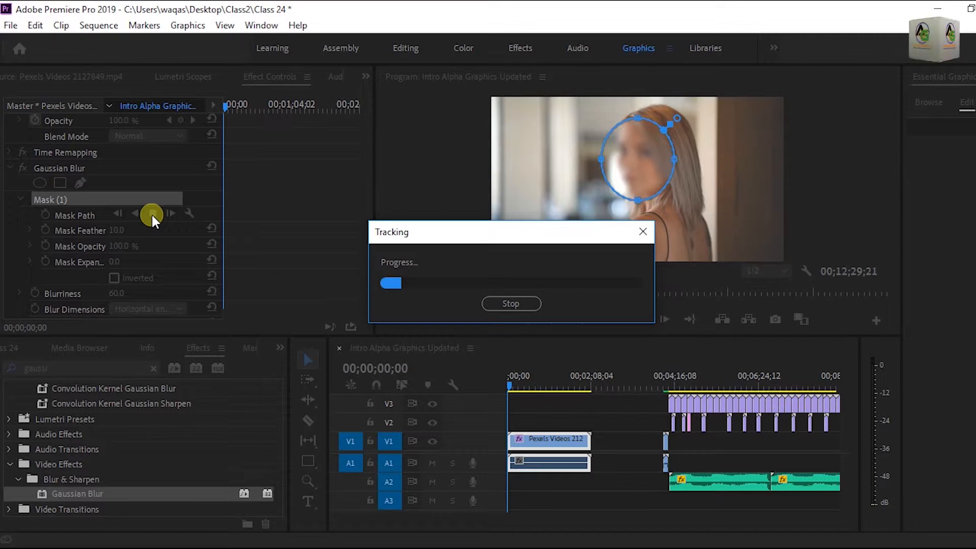
click(780, 379)
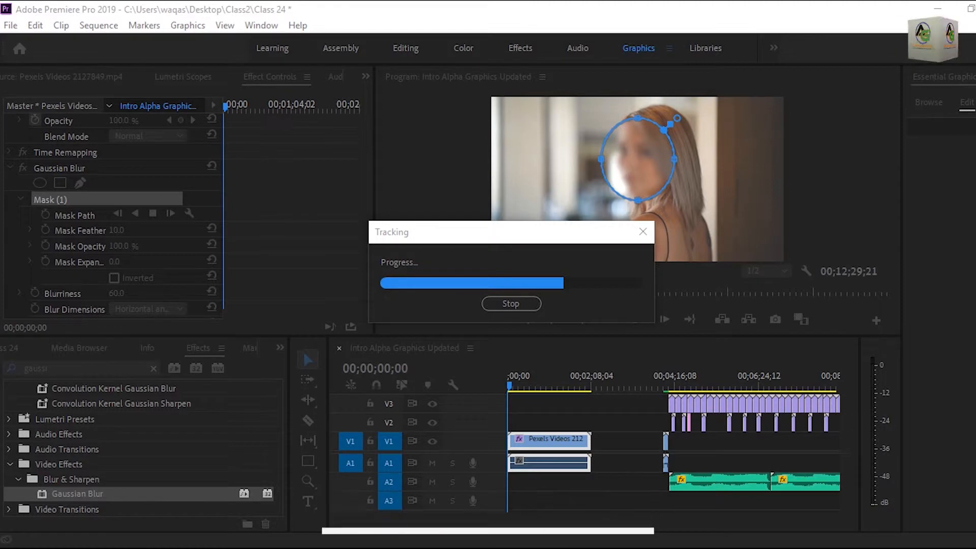
click(630, 409)
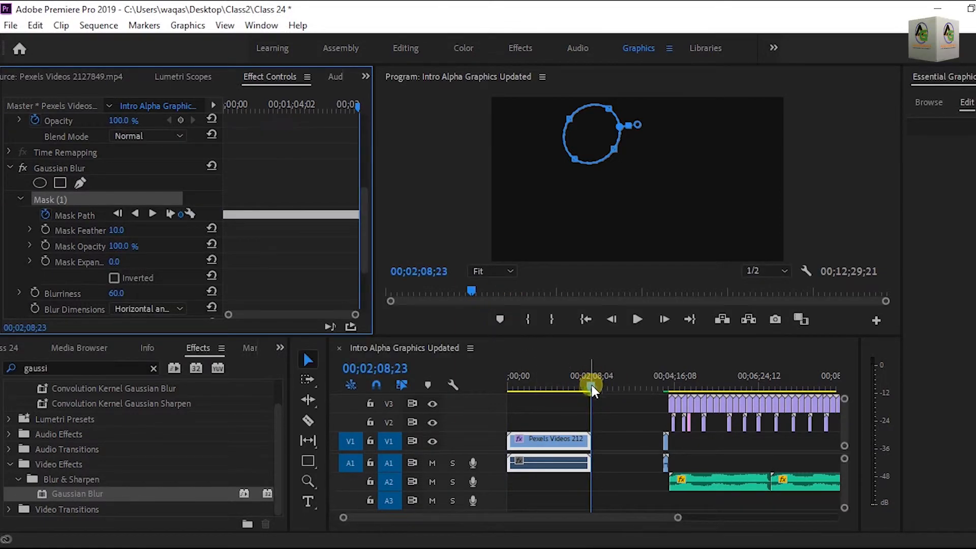
Play back the tracked face blur from the sequence start, and remove the clip from V1 and A1
drag(591, 386, 575, 388)
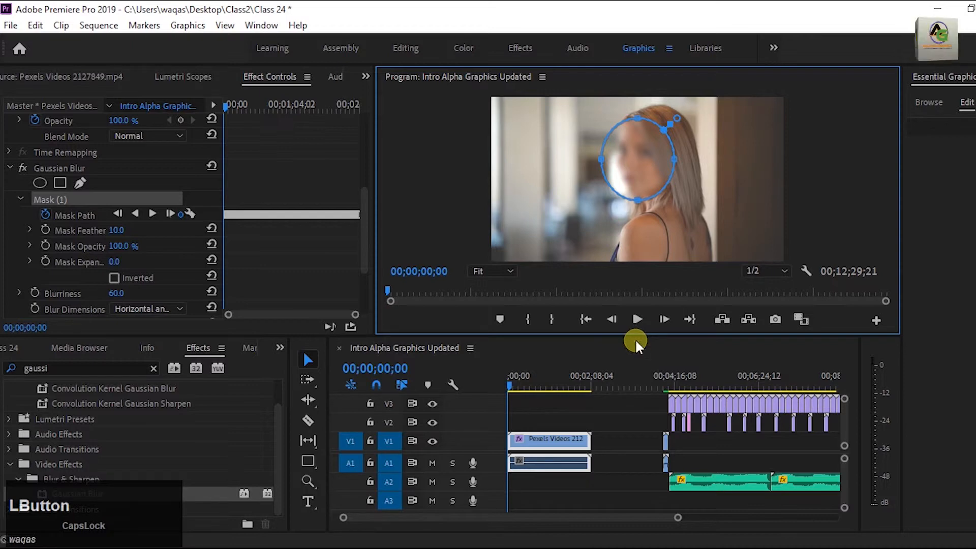
key(space)
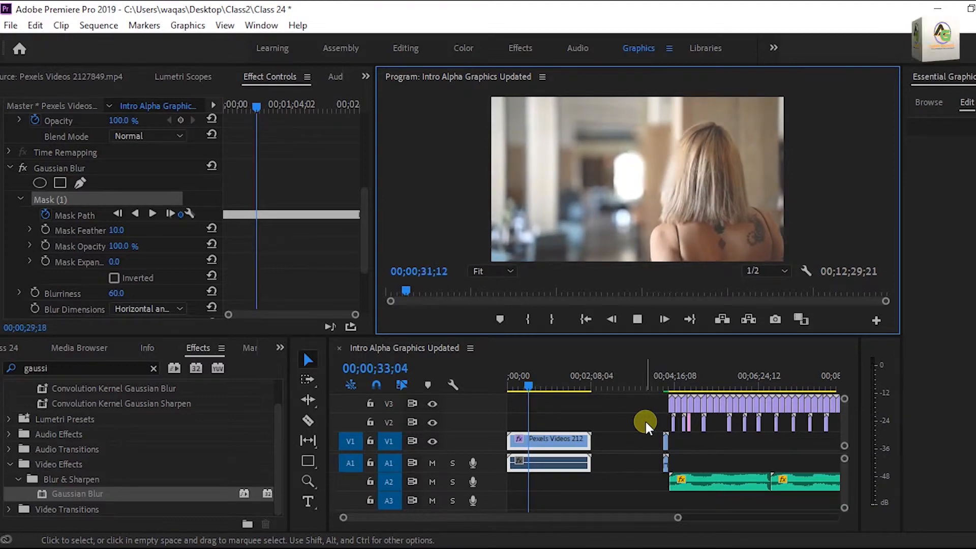
click(550, 414)
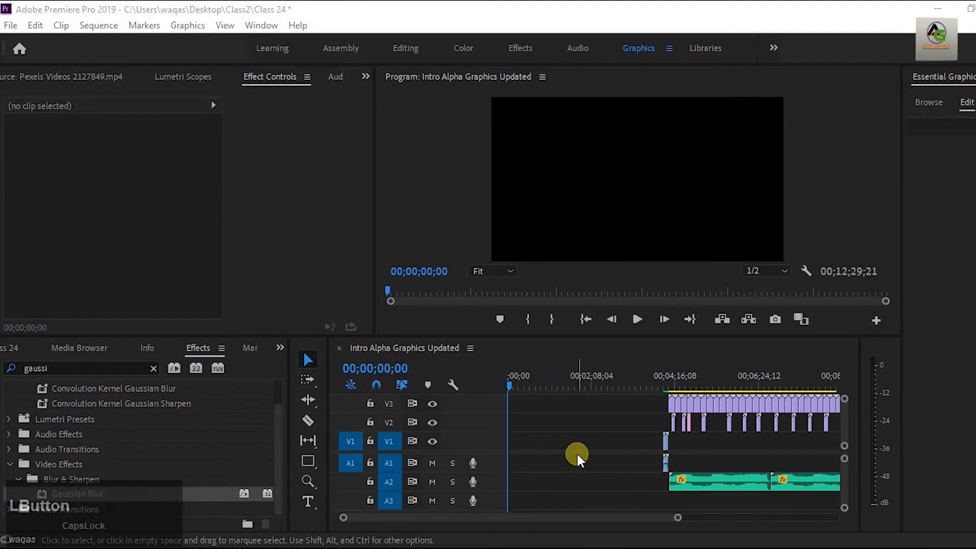
Import Pexels Videos 1122526 from the Downloads Video folder and place it at the start of V1
click(280, 348)
click(307, 366)
scroll(253, 429, down, 2)
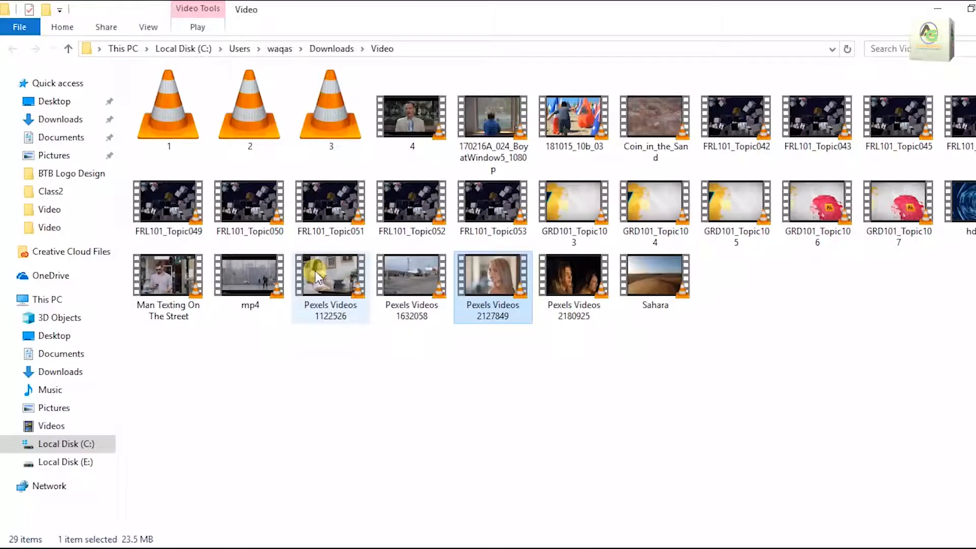
drag(323, 264, 184, 447)
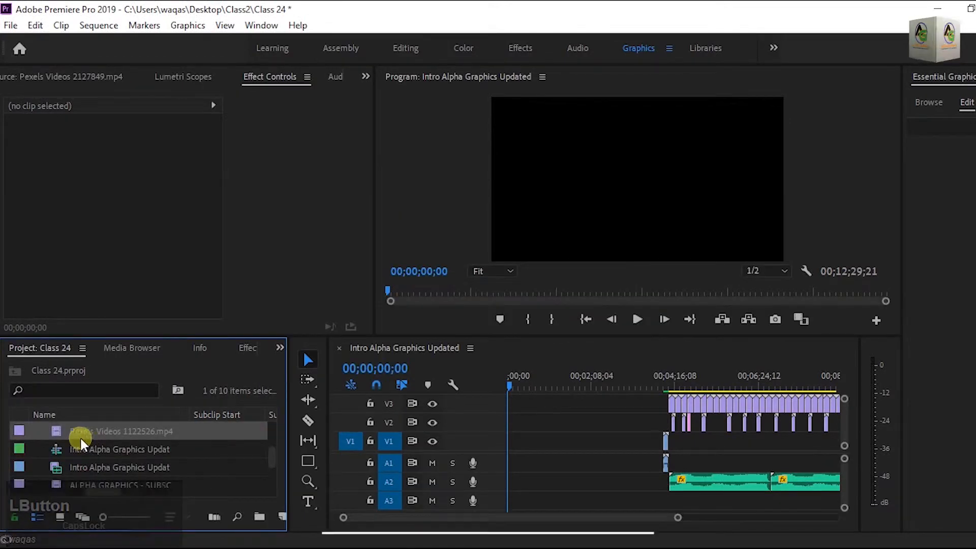
double_click(58, 431)
drag(174, 200, 517, 447)
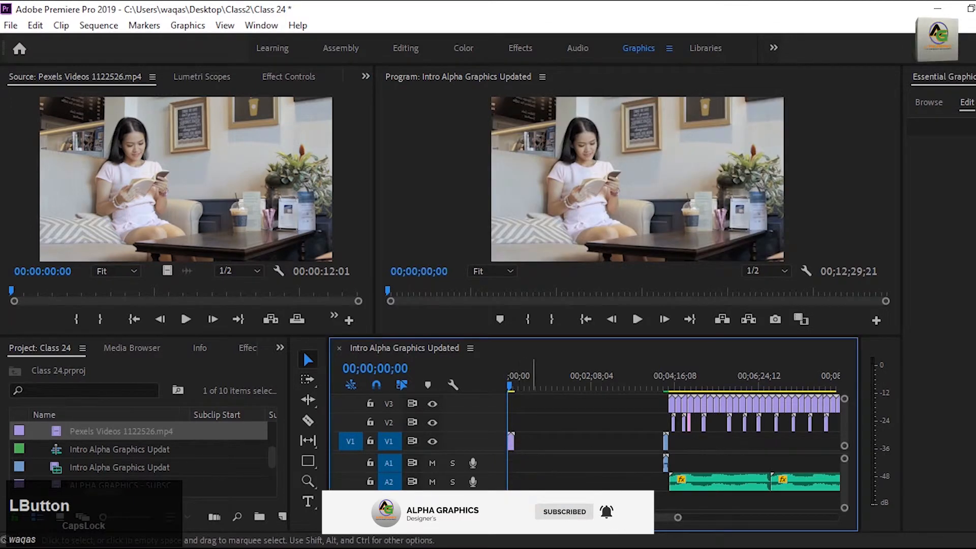
Play back the new clip of the woman reading on V1
drag(676, 517, 568, 530)
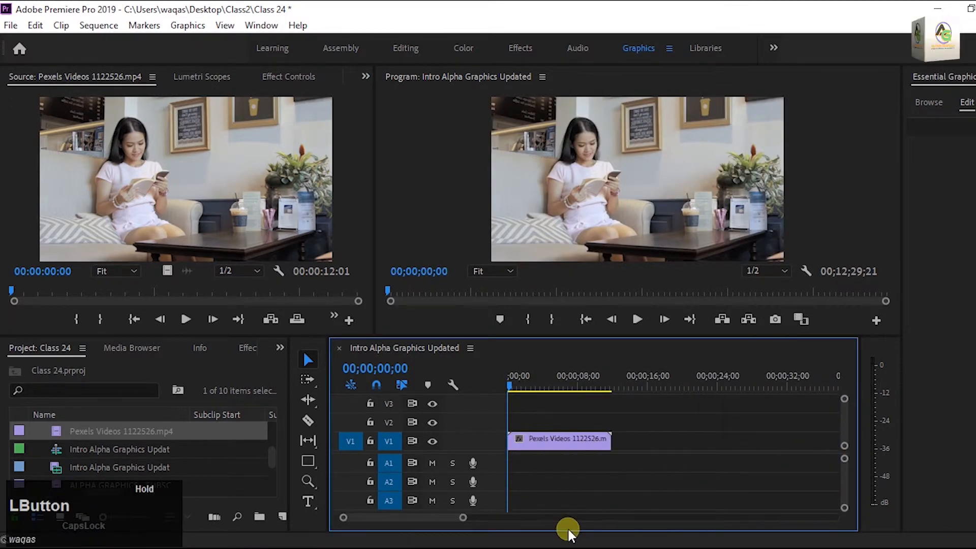
click(635, 319)
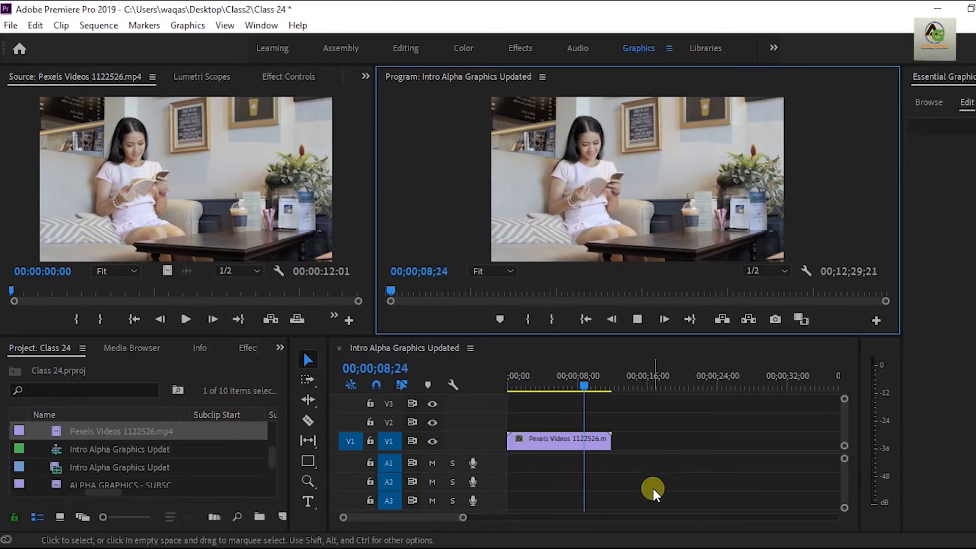
key(space)
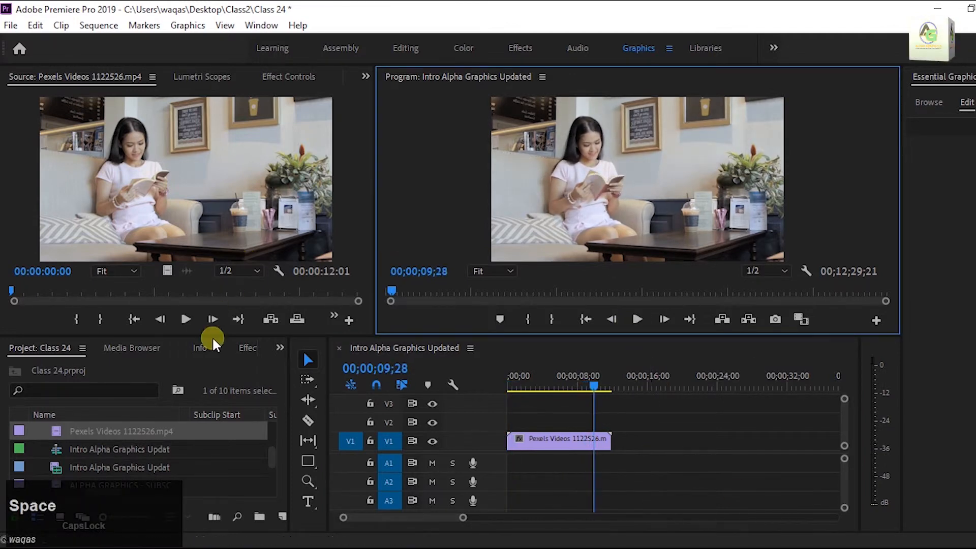
Search the effects for "mosa" to find the Mosaic effect
click(281, 347)
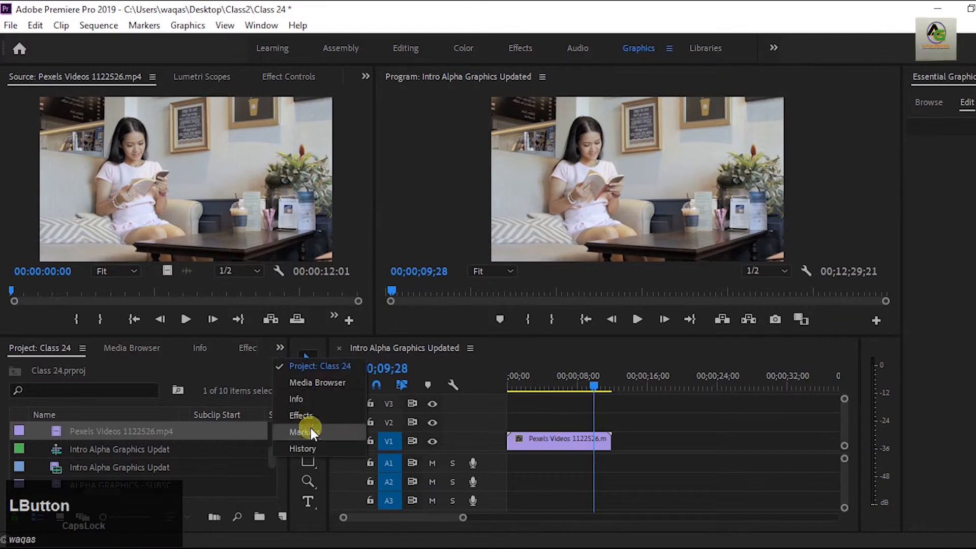
click(309, 407)
click(97, 369)
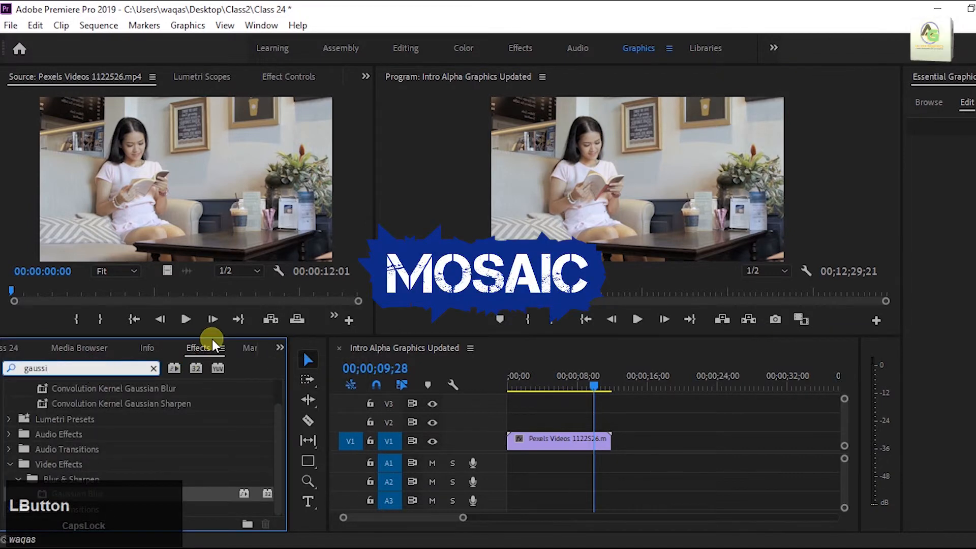
key(BackSpace)
key(BackSpace)
key(BackSpace)
key(BackSpace)
key(BackSpace)
key(BackSpace)
text(mo)
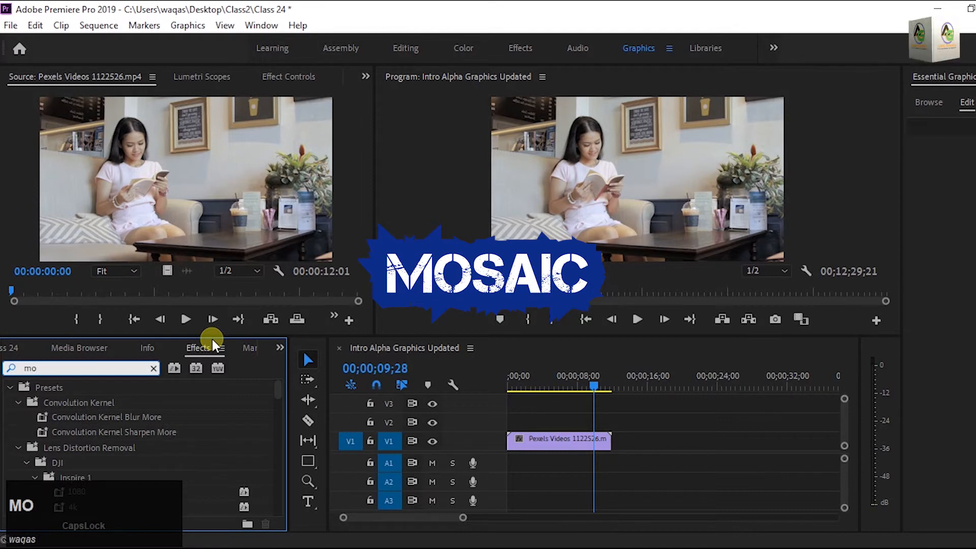
text(a)
key(BackSpace)
click(78, 381)
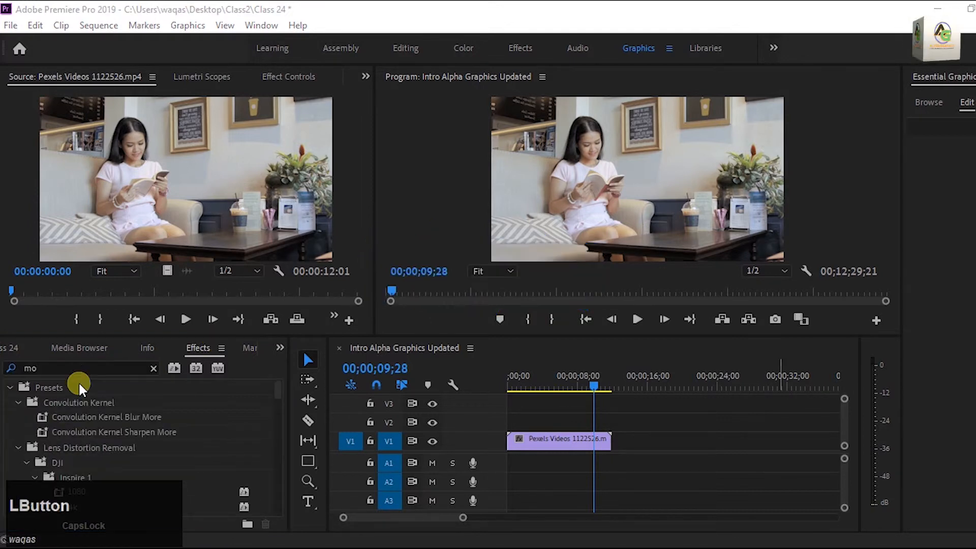
click(122, 368)
text(sa)
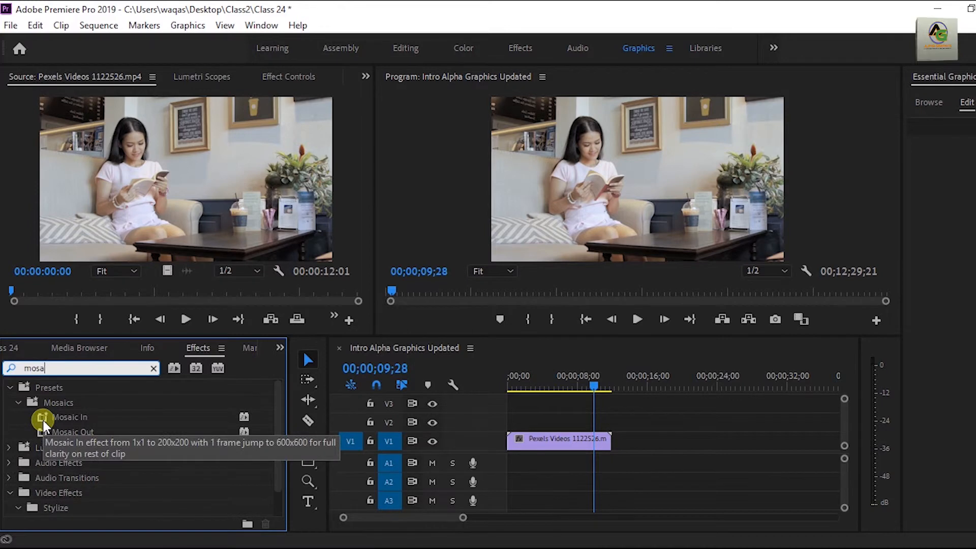
Apply the Stylize Mosaic effect to the Pexels Videos 1122526 clip on V1 and show its effect settings
scroll(35, 433, down, 1)
click(58, 496)
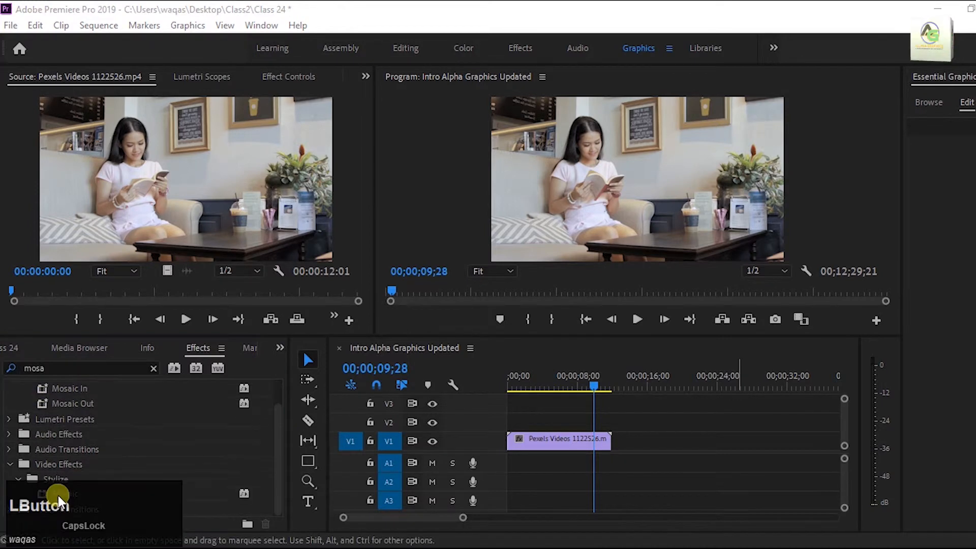
drag(56, 494, 542, 438)
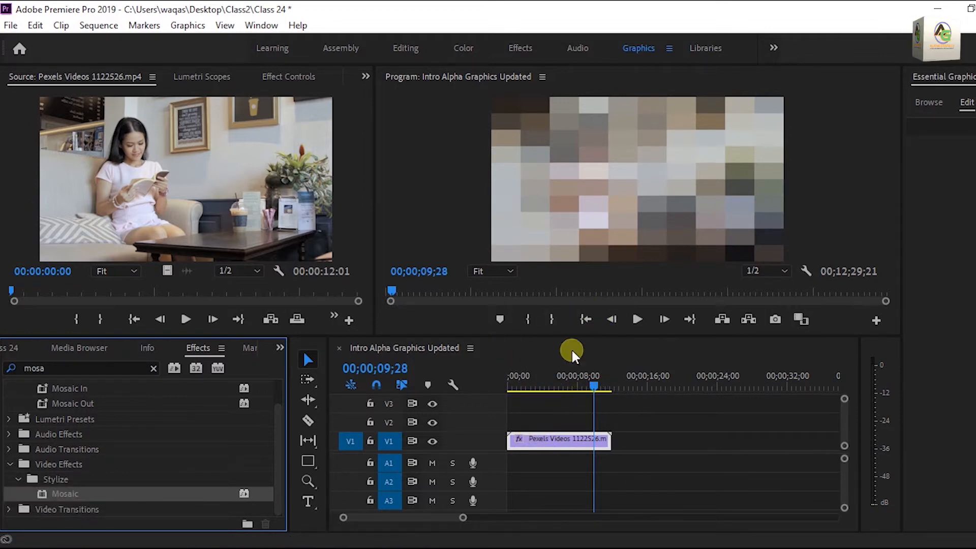
click(364, 76)
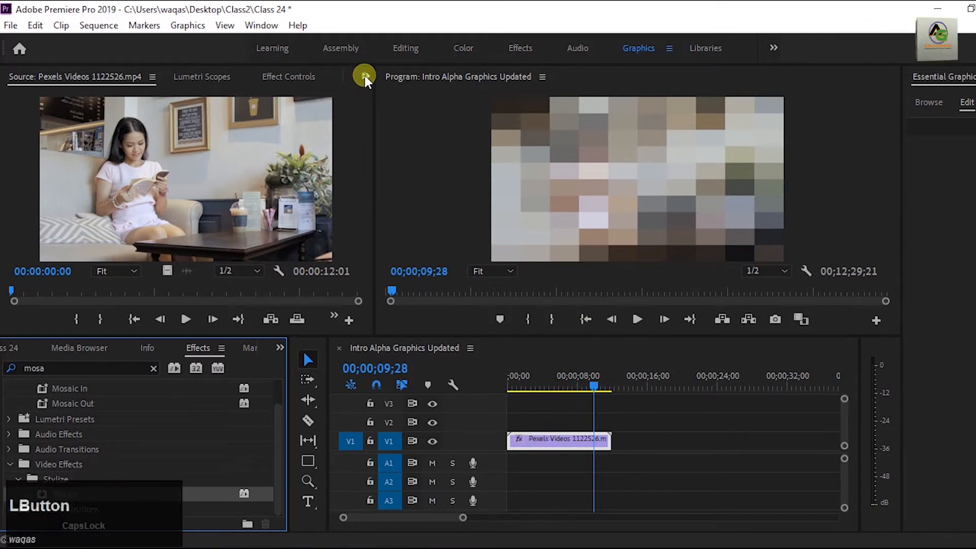
click(398, 110)
click(546, 448)
Add an ellipse mask to the Mosaic effect, then shrink and position it to cover the reading woman's face
scroll(145, 245, down, 3)
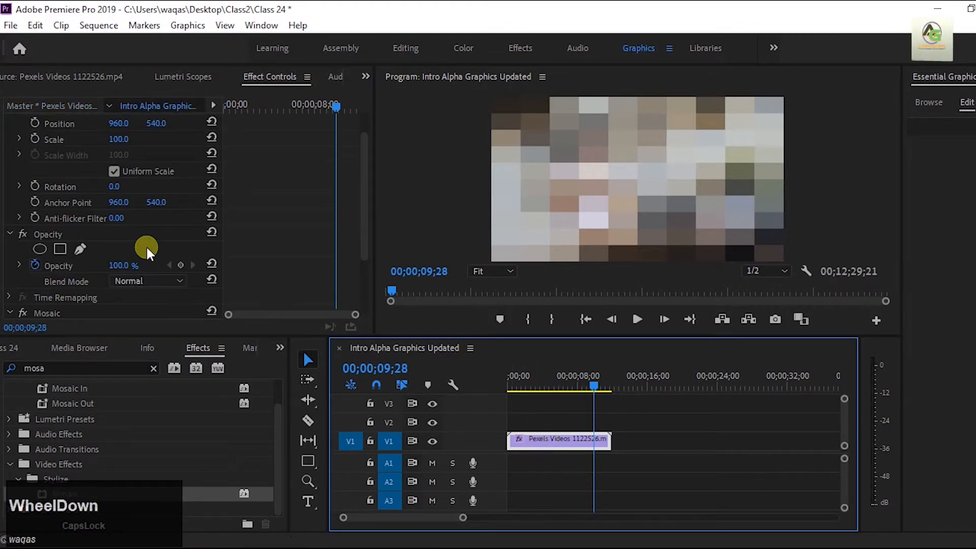
scroll(98, 262, down, 2)
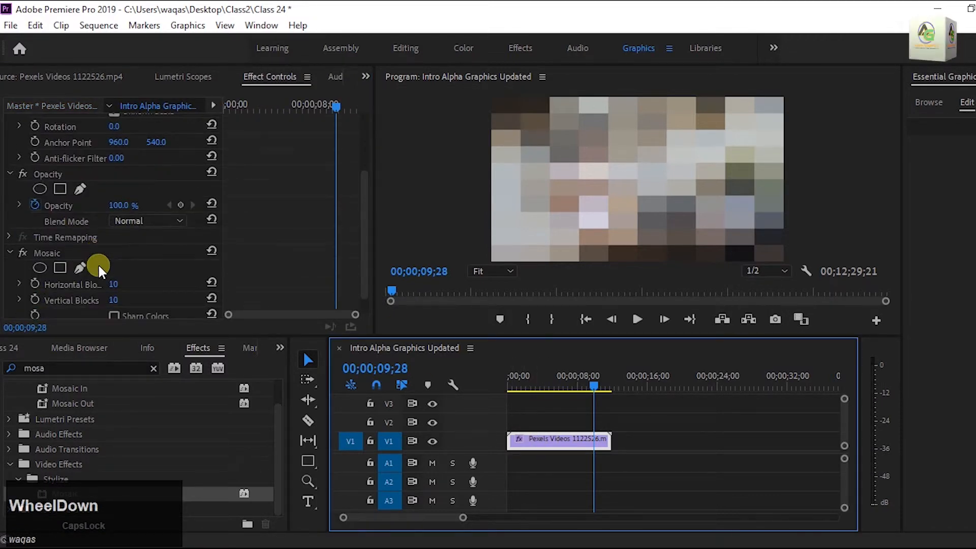
click(39, 246)
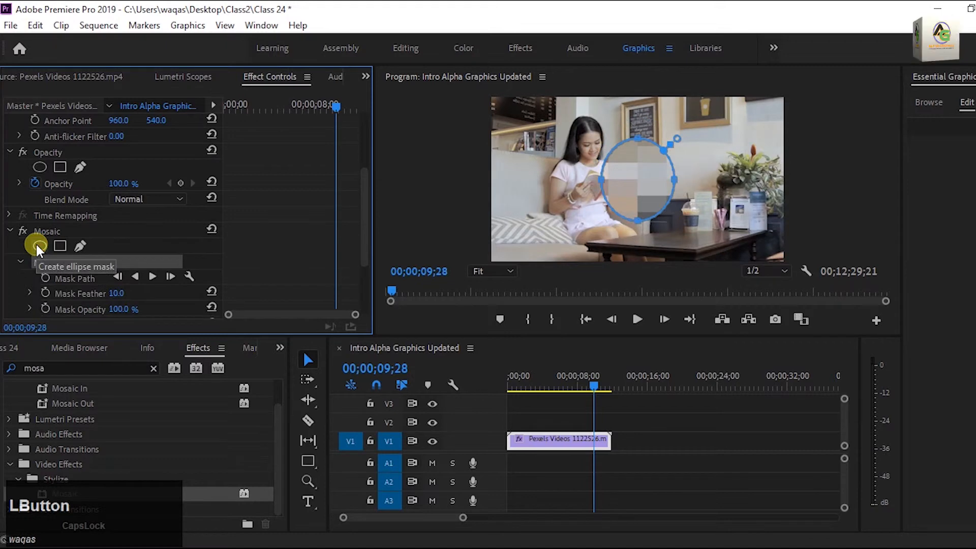
drag(651, 164, 603, 155)
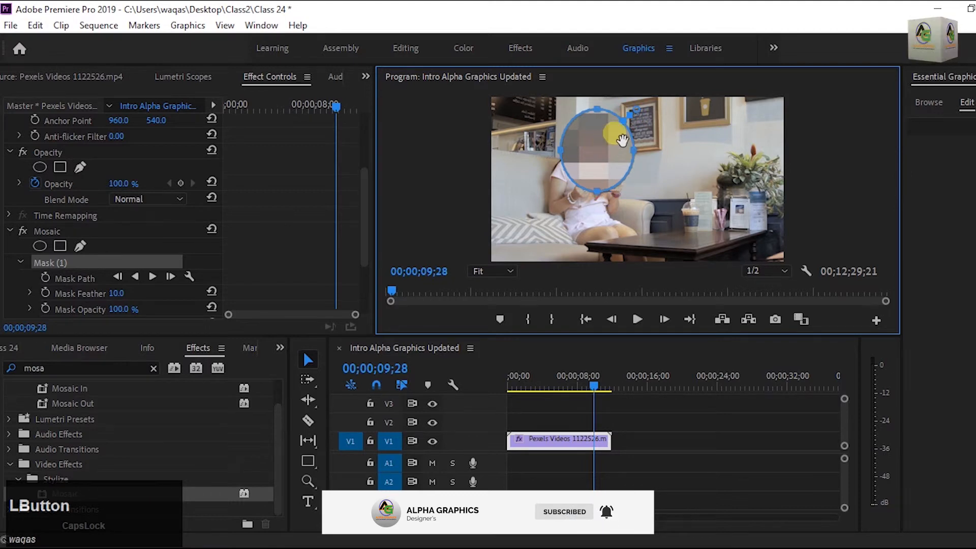
drag(599, 111, 598, 124)
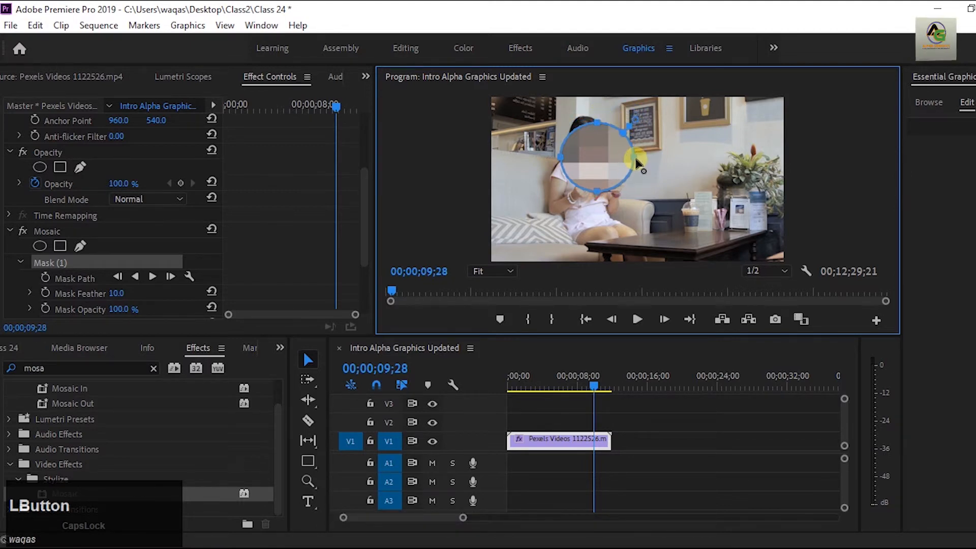
drag(633, 159, 617, 161)
drag(588, 191, 610, 145)
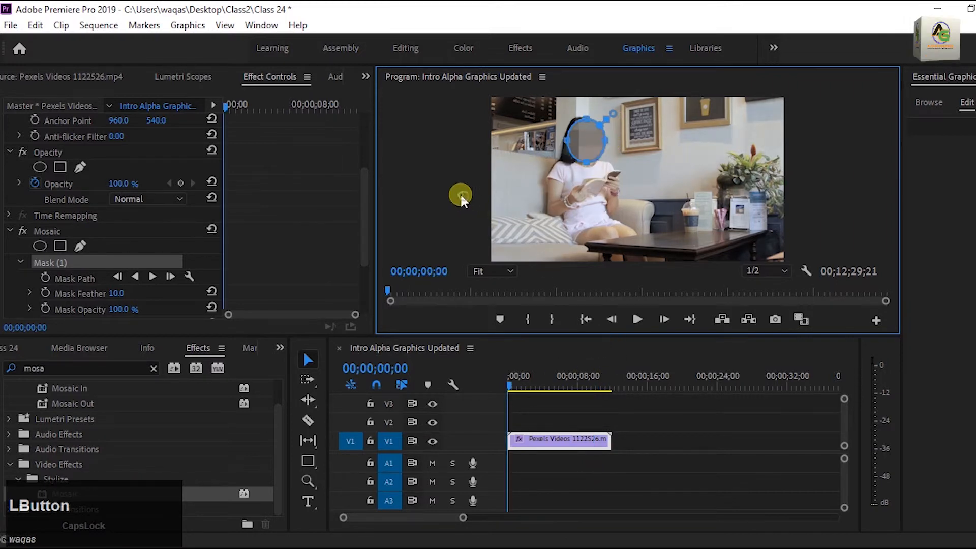
Preview the masked mosaic briefly, and track its Mask (1) forward from the start of the clip
key(space)
key(space)
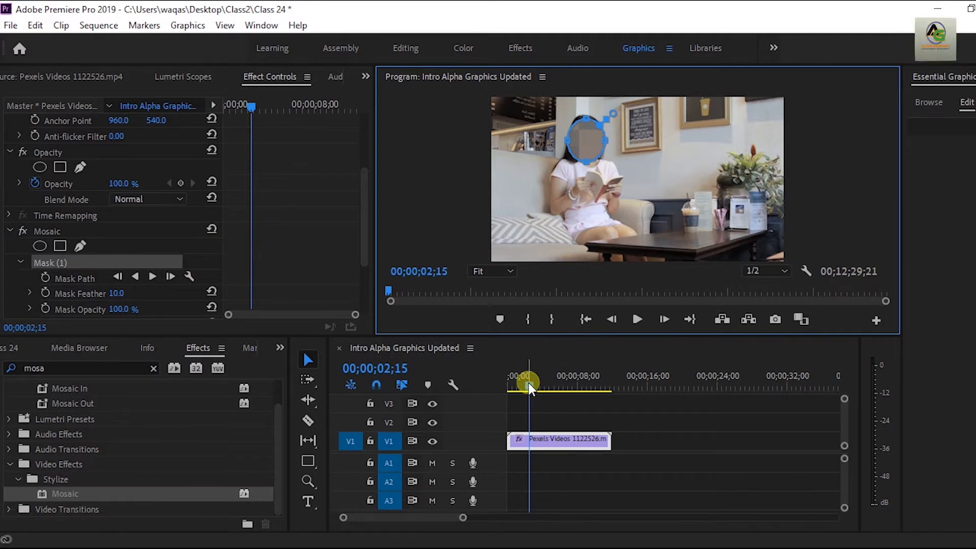
drag(529, 382, 505, 387)
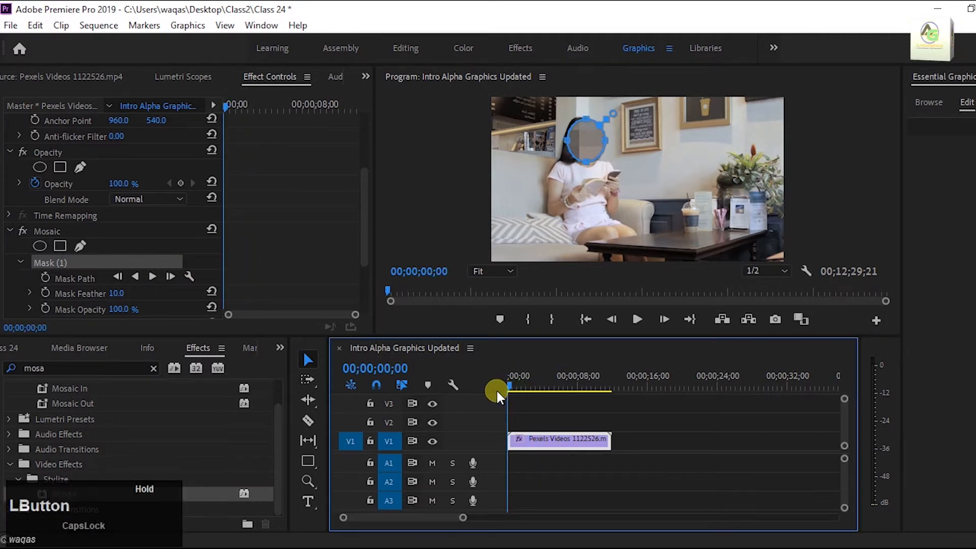
click(150, 279)
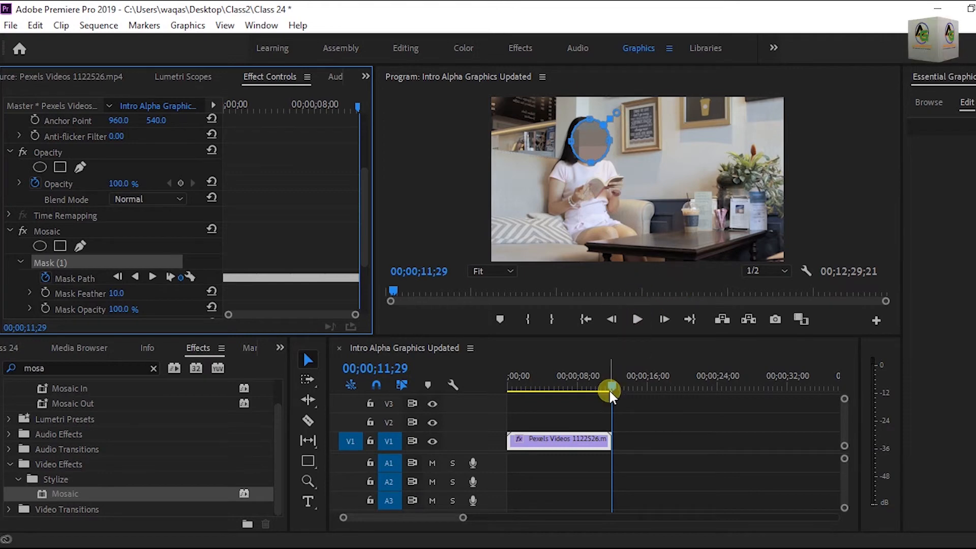
Play back the tracked mosaic from the start to review it, and return the playhead to the beginning
drag(608, 380, 507, 393)
click(635, 319)
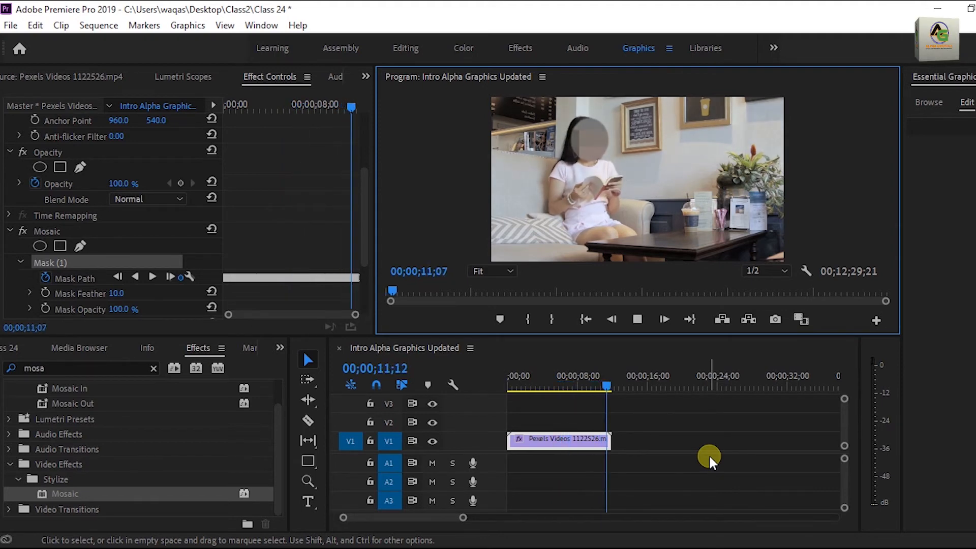
drag(628, 383, 506, 387)
click(508, 380)
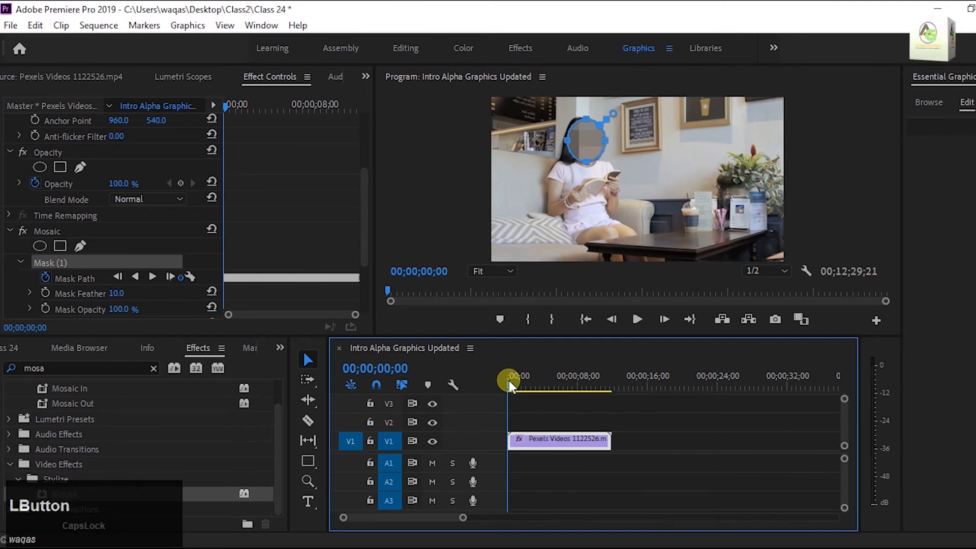